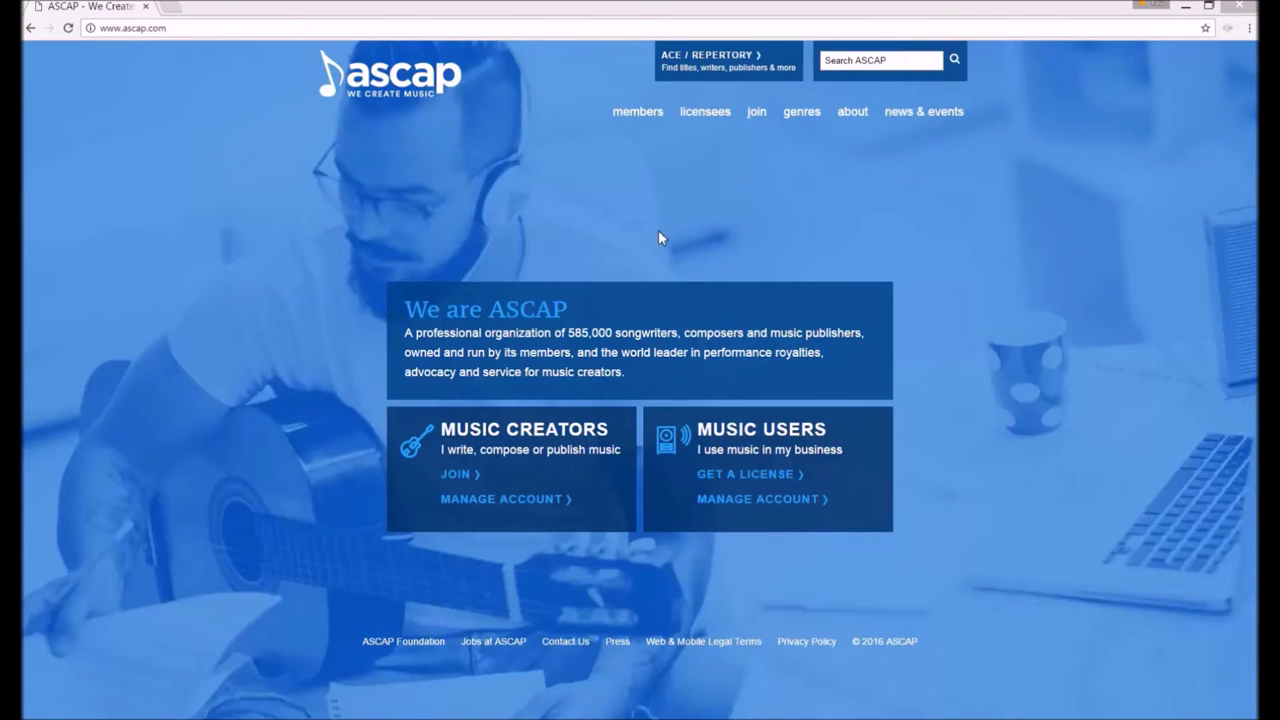
pyautogui.click(402, 22)
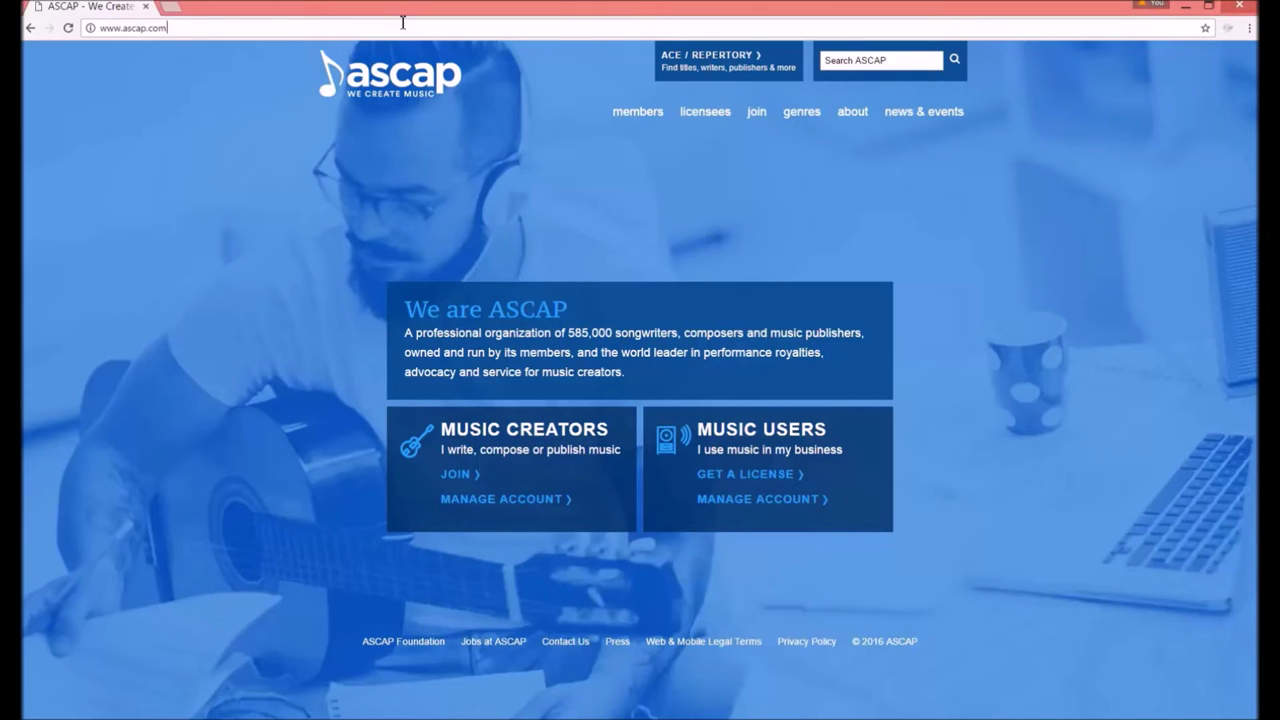
pyautogui.tripleClick(402, 22)
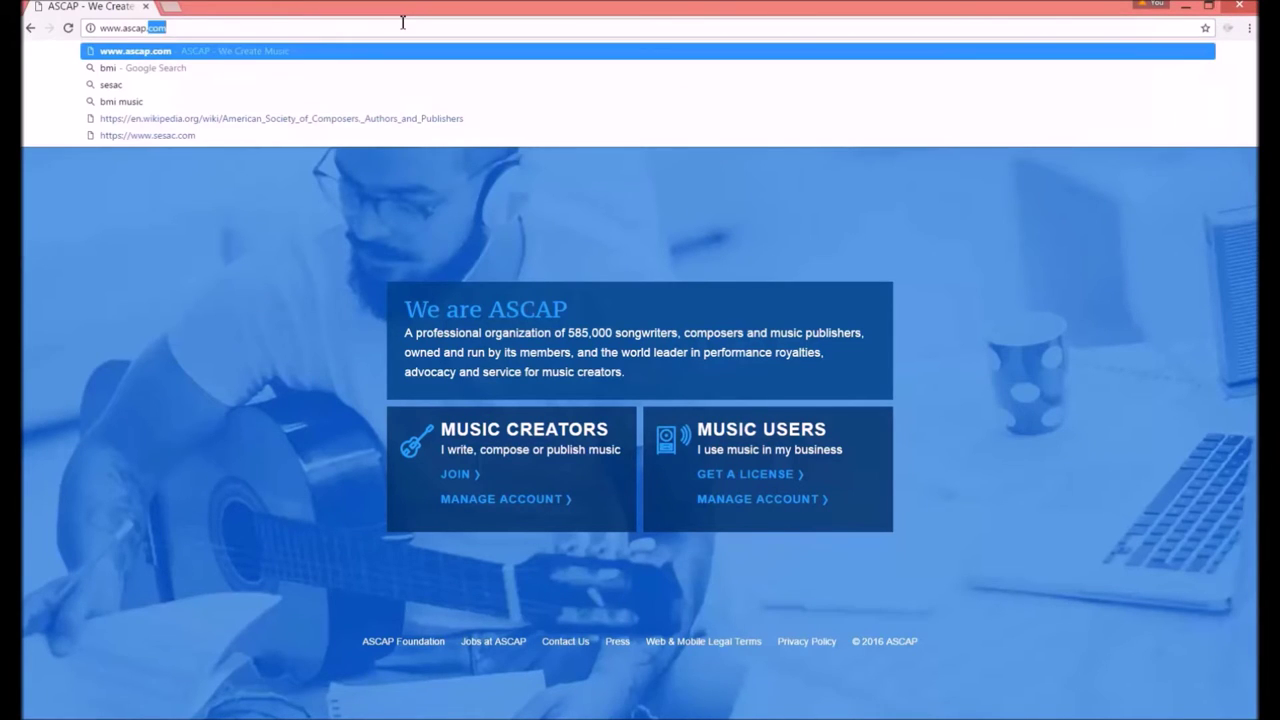
pyautogui.write('ww')
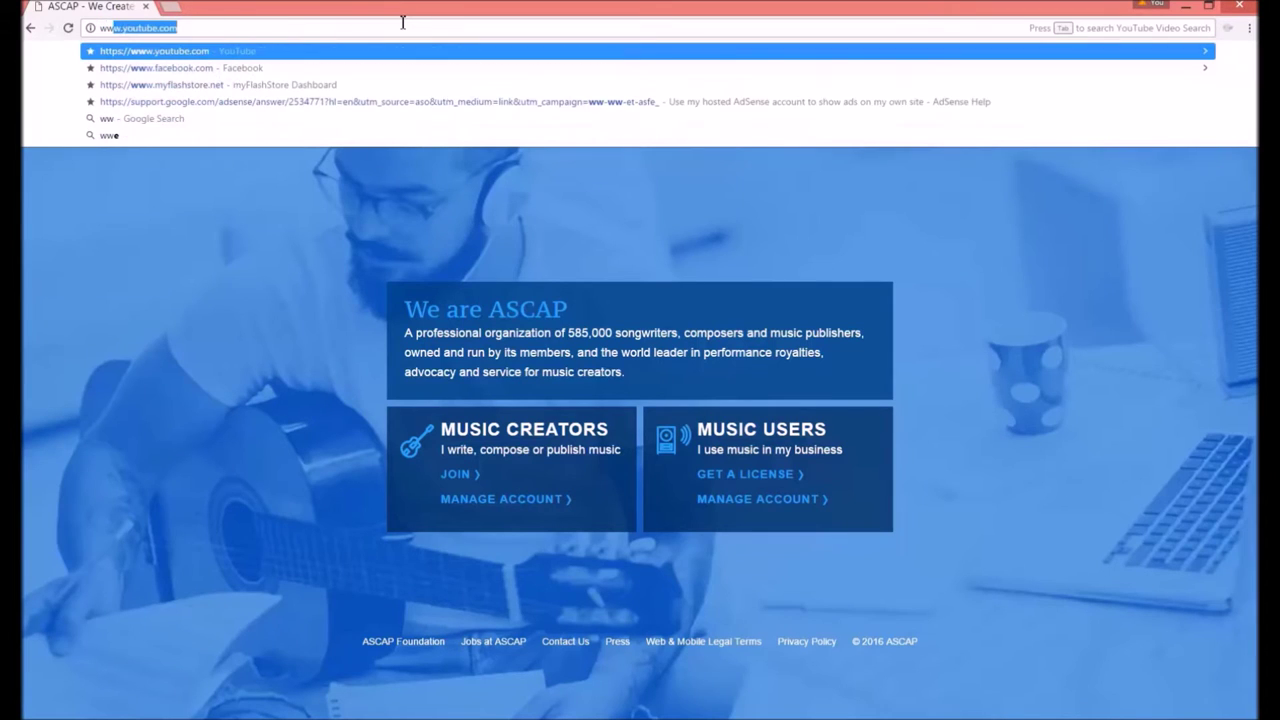
pyautogui.write('w')
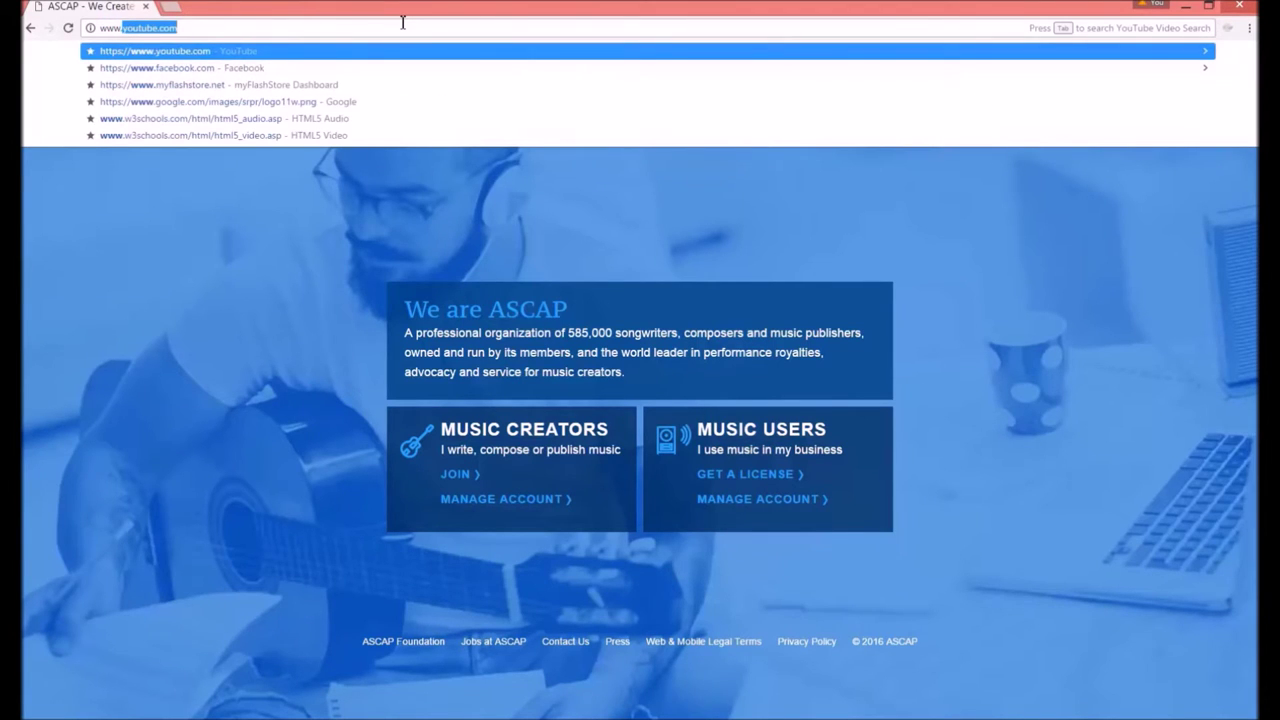
pyautogui.write('.as')
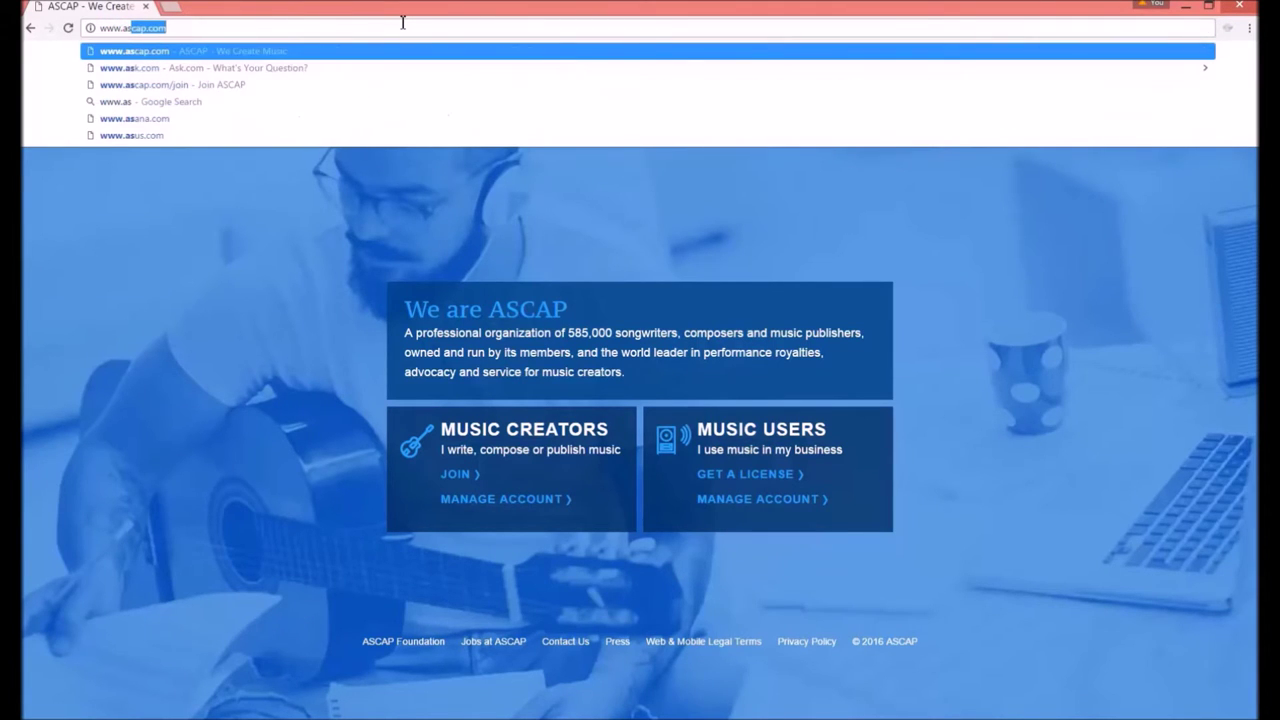
pyautogui.write('cap')
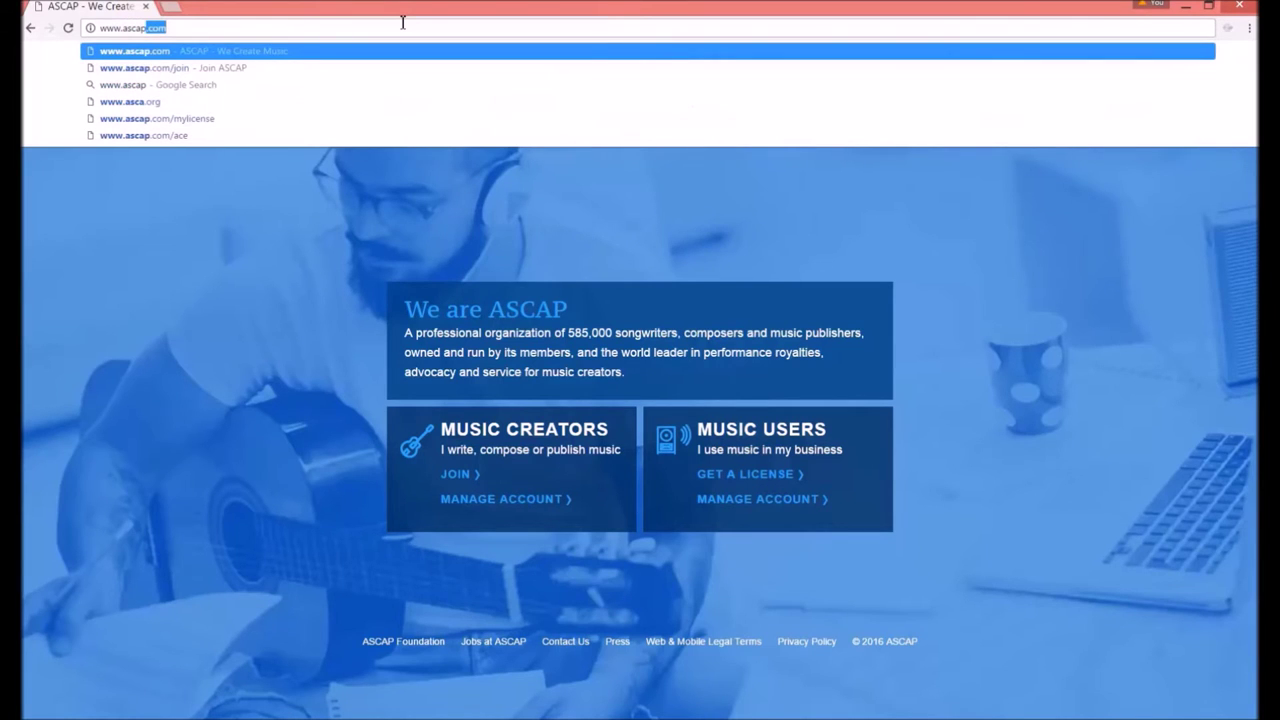
pyautogui.write('.com')
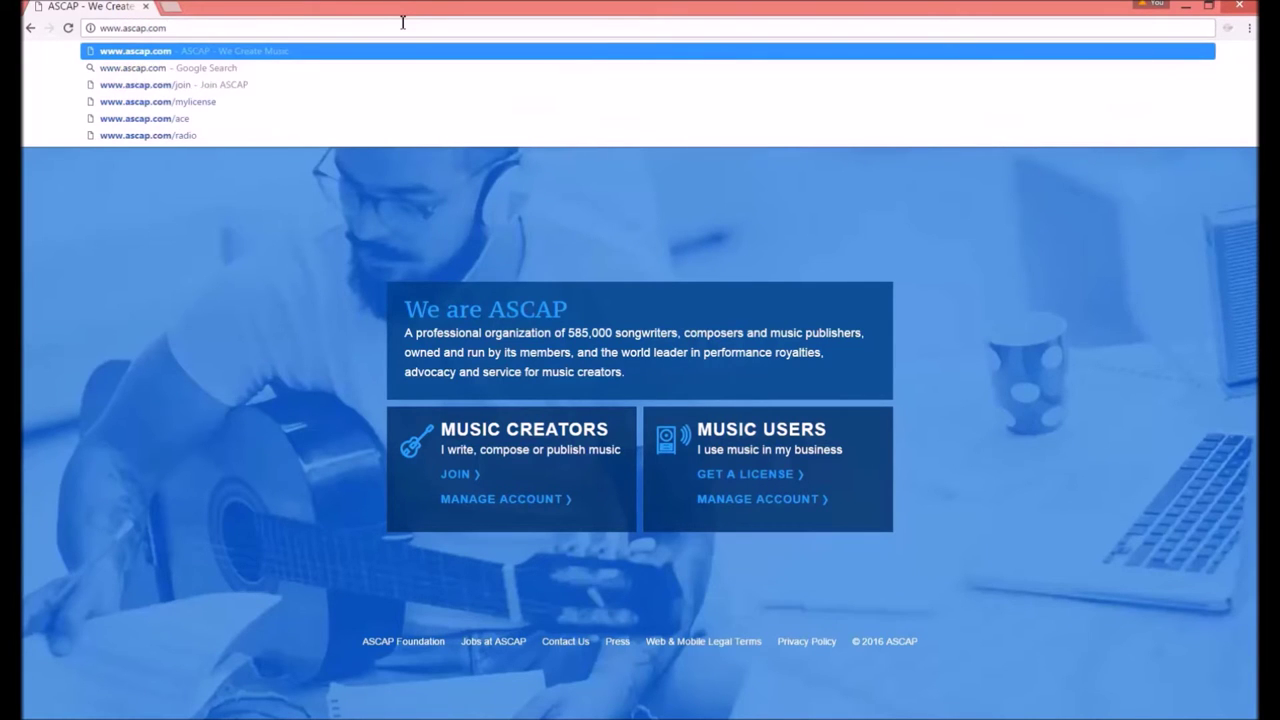
pyautogui.press('Return')
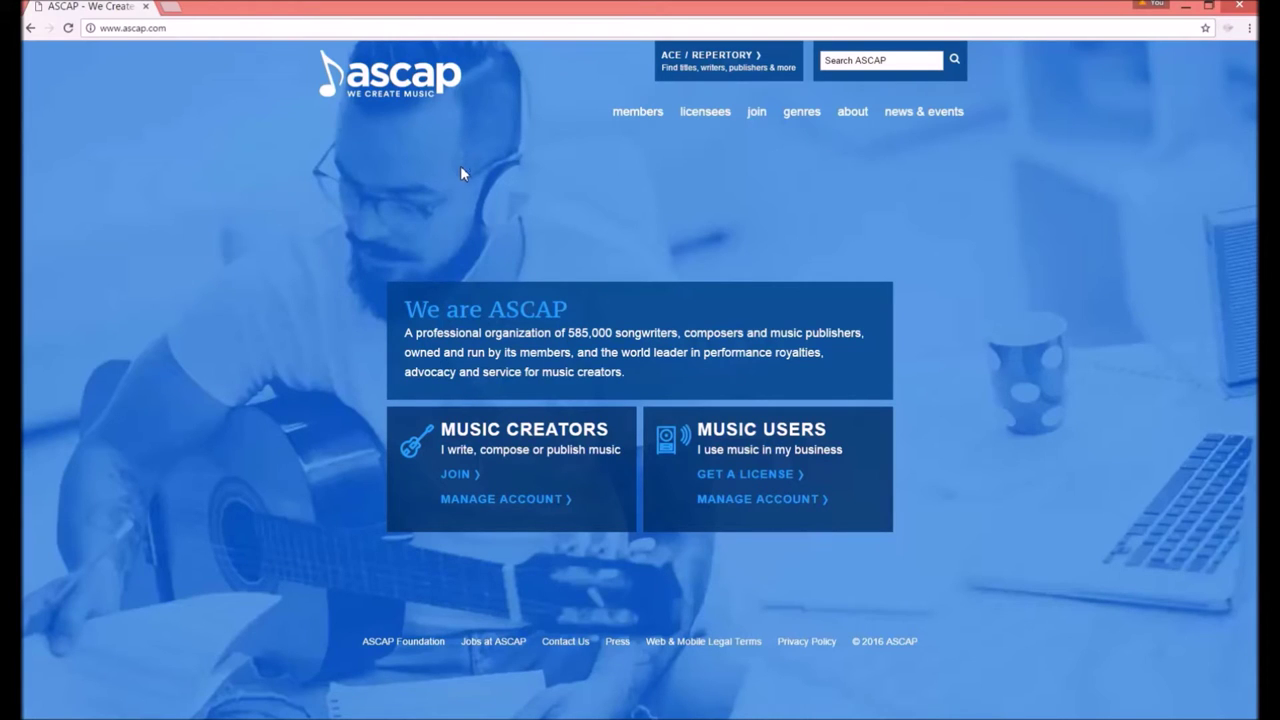
# - Start joining ASCAP as a music creator with the JOIN option
pyautogui.click(467, 483)
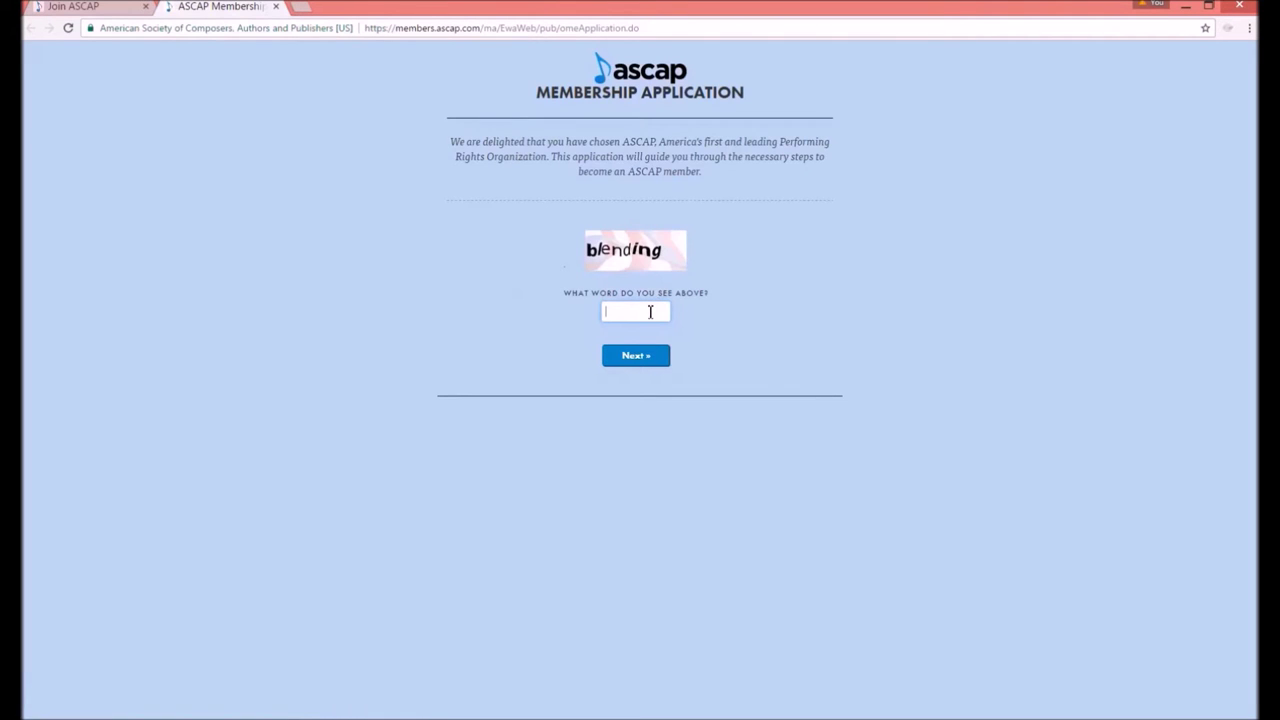
# - Answer the verification image with 'blending' and continue to the writer application's General Information
pyautogui.write('blendi')
pyautogui.press('BackSpace')
pyautogui.press('BackSpace')
pyautogui.press('BackSpace')
pyautogui.write('nding')
pyautogui.click(640, 358)
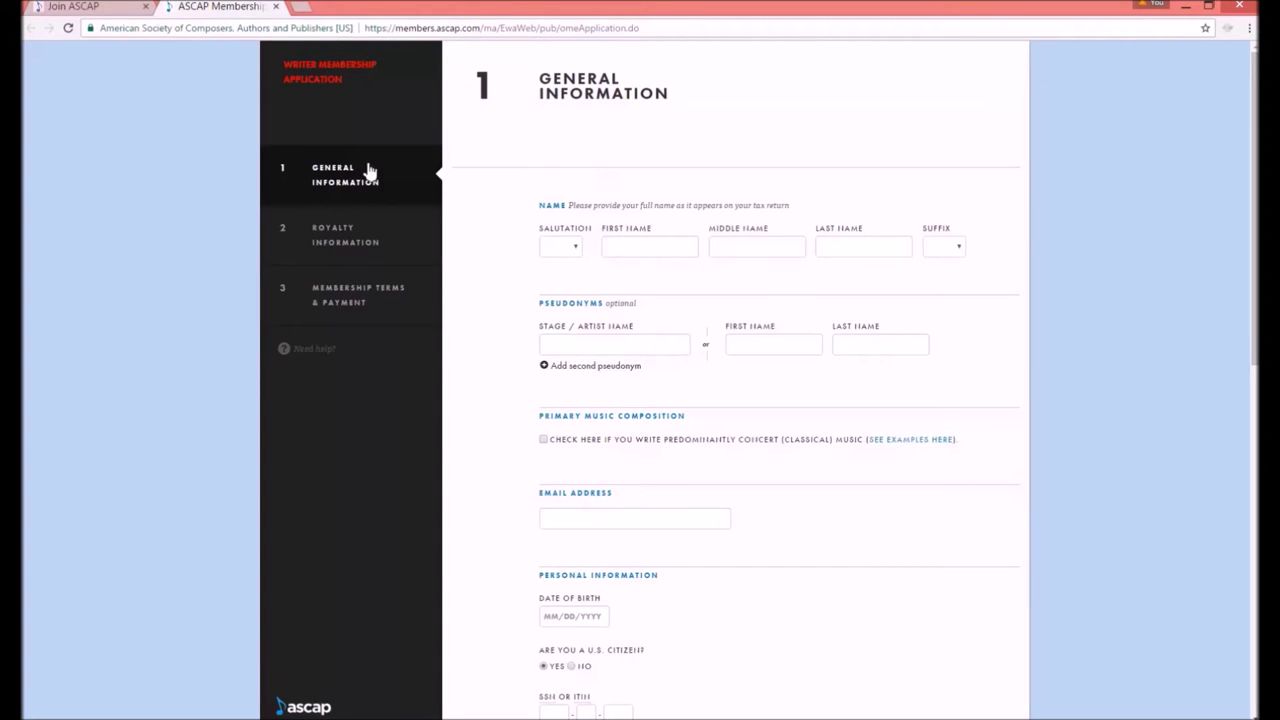
pyautogui.click(650, 248)
pyautogui.press('Tab')
pyautogui.write('dd')
pyautogui.write('d')
pyautogui.hotkey('shift', 'Tab')
pyautogui.hotkey('shift', 'Tab')
pyautogui.press('Tab')
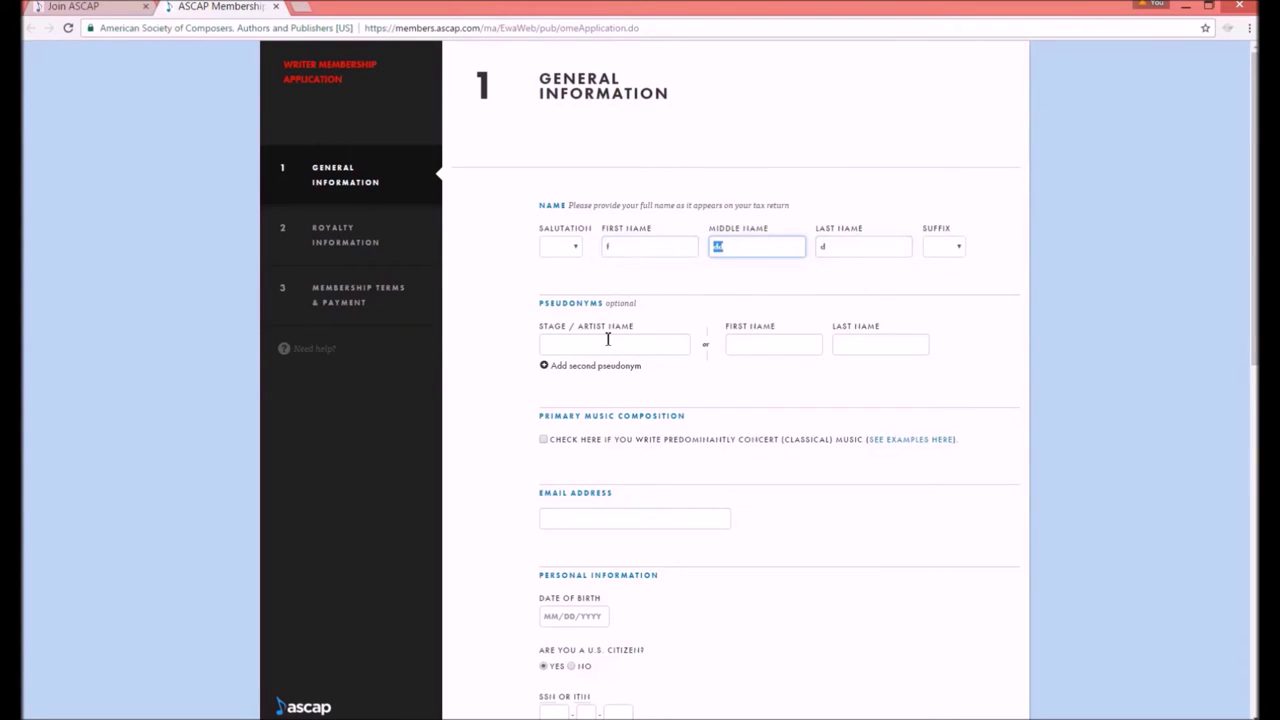
pyautogui.scroll(-1, 590, 370)
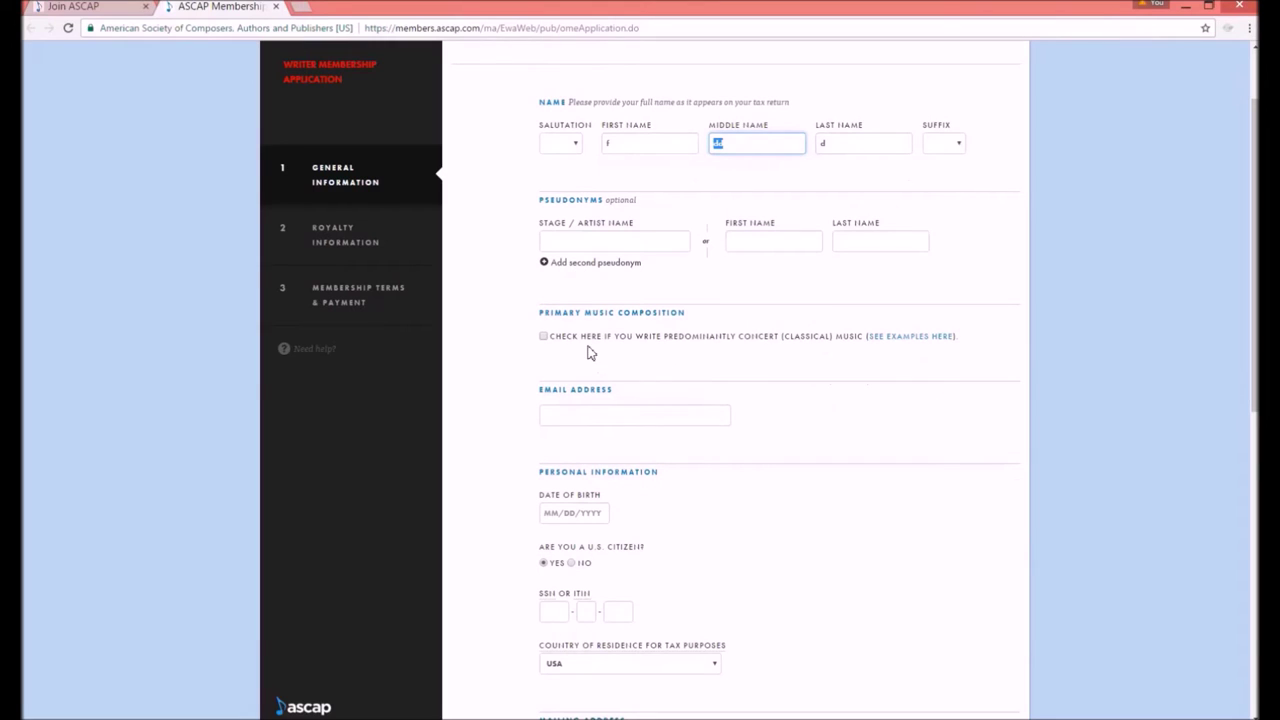
pyautogui.click(568, 413)
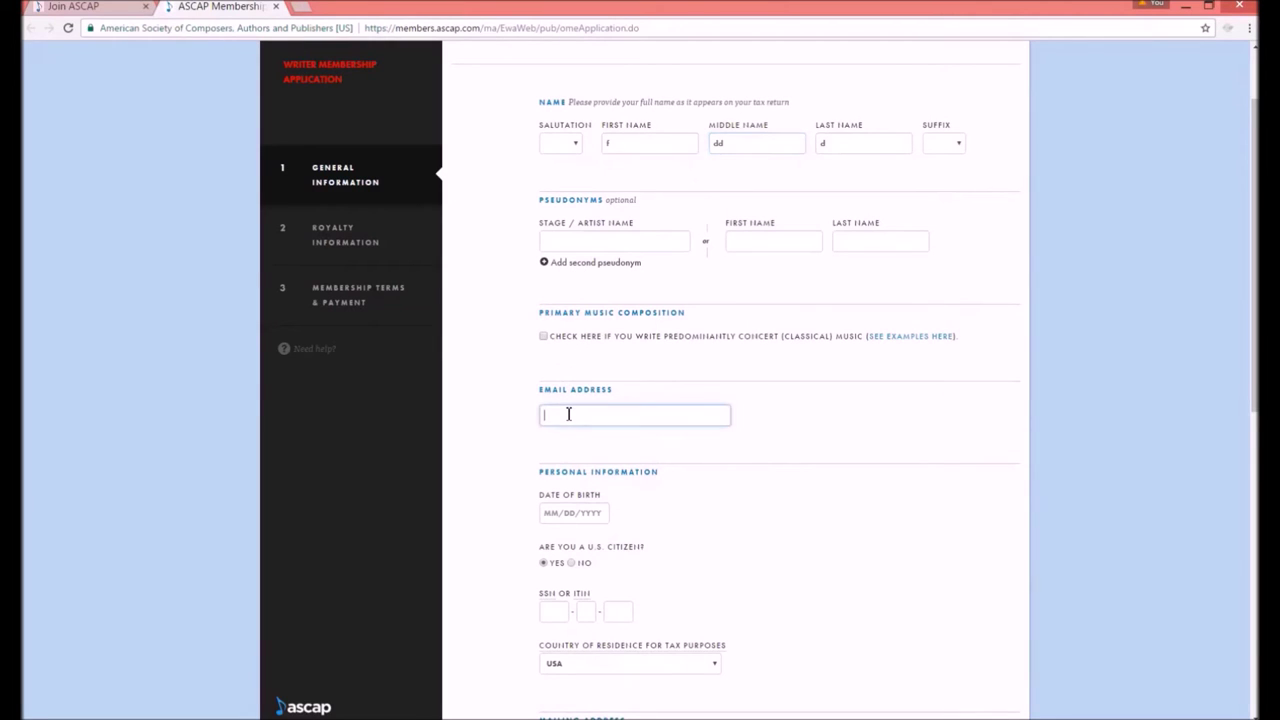
pyautogui.scroll(-1, 568, 413)
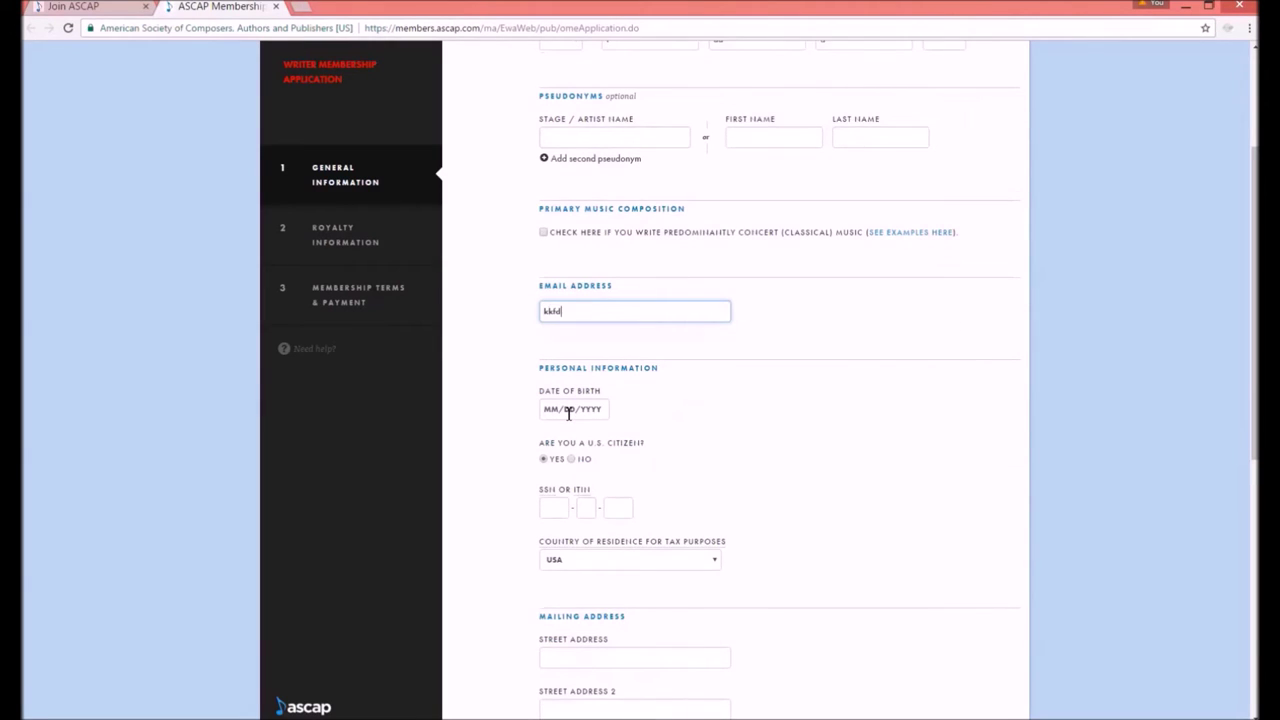
pyautogui.click(568, 413)
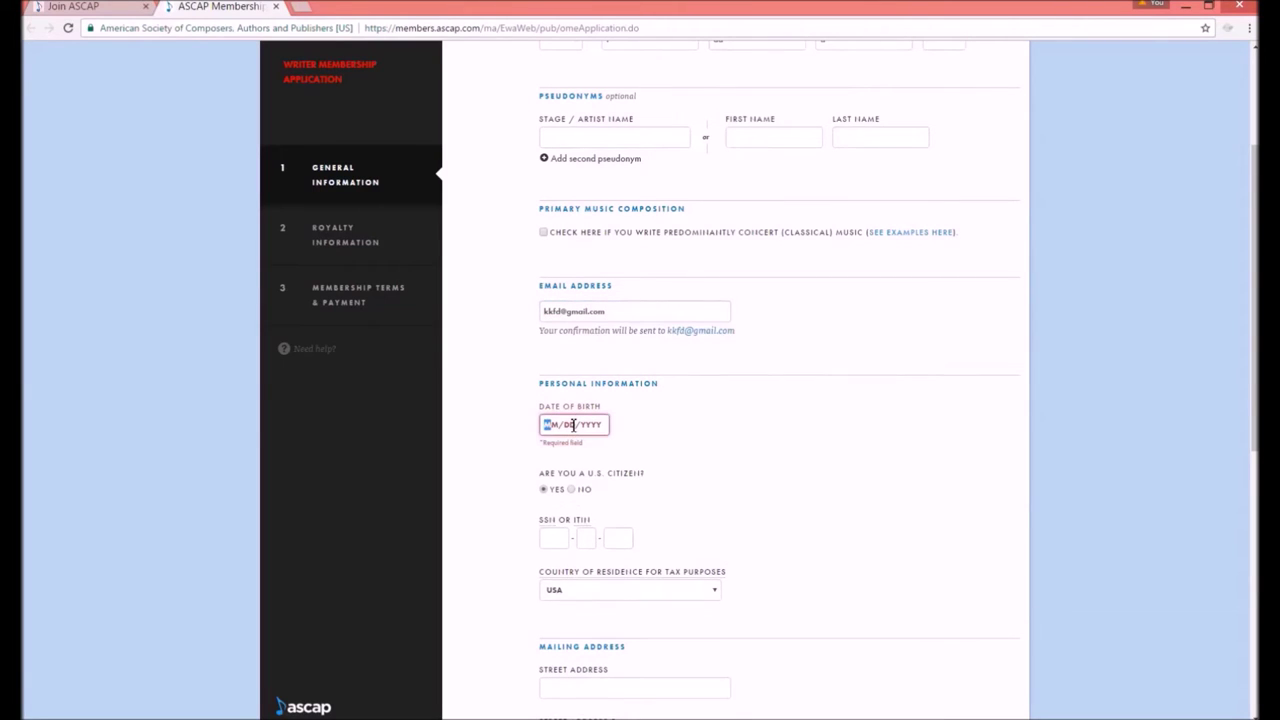
pyautogui.write('0209')
pyautogui.press('BackSpace')
pyautogui.write('1990')
pyautogui.scroll(-1, 580, 445)
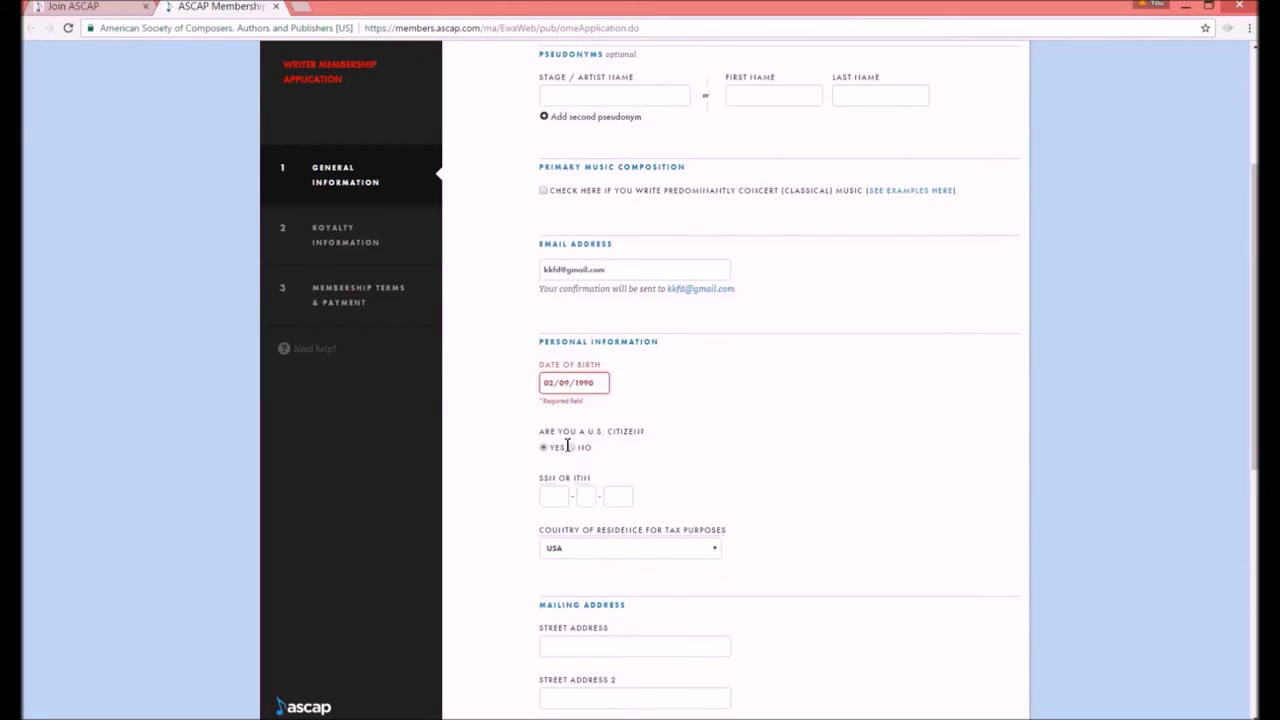
pyautogui.click(557, 499)
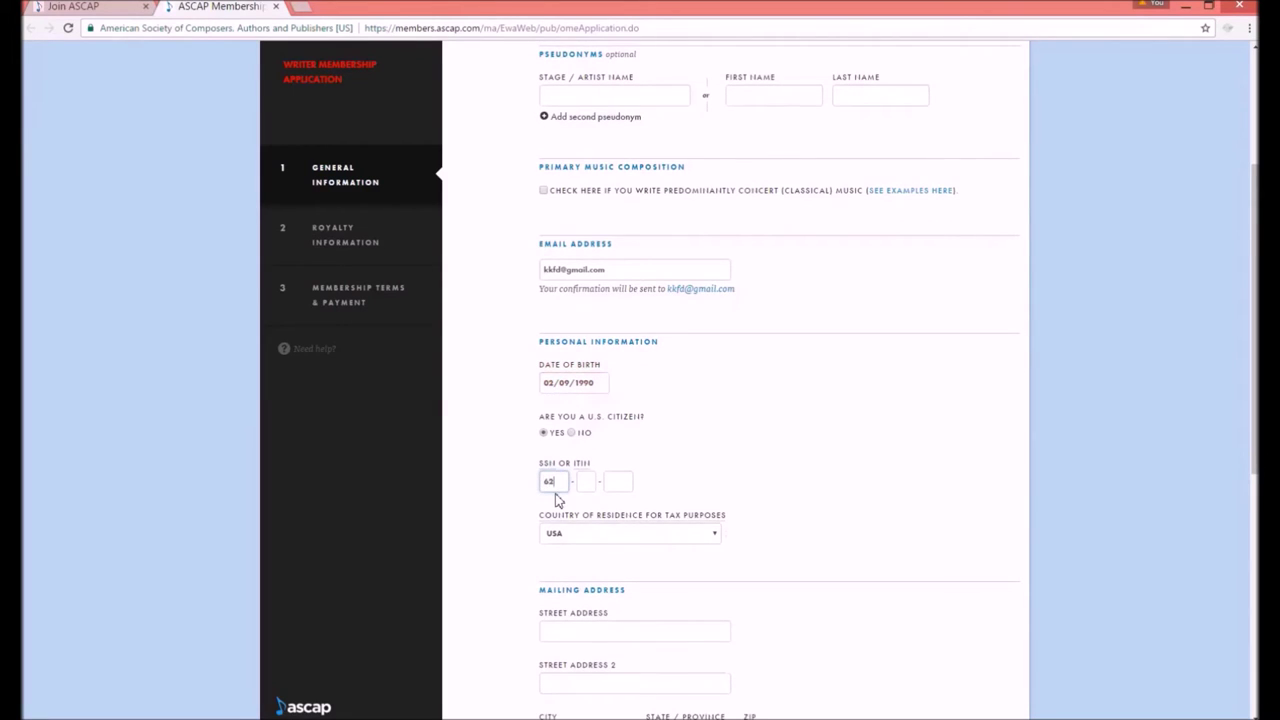
pyautogui.scroll(-2, 555, 493)
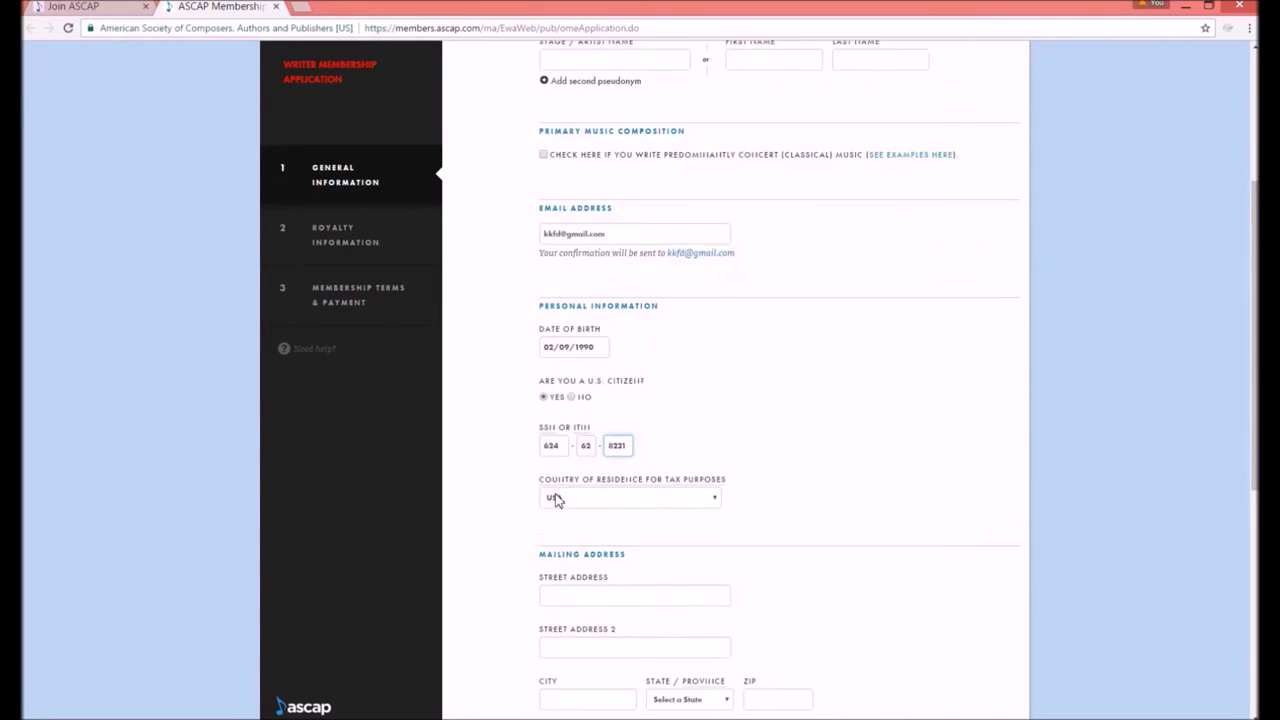
pyautogui.scroll(-2, 555, 493)
# - Enter mailing address '2313 way way', city 'northbo', state 'ari' and ZIP 27191
pyautogui.scroll(-1, 557, 494)
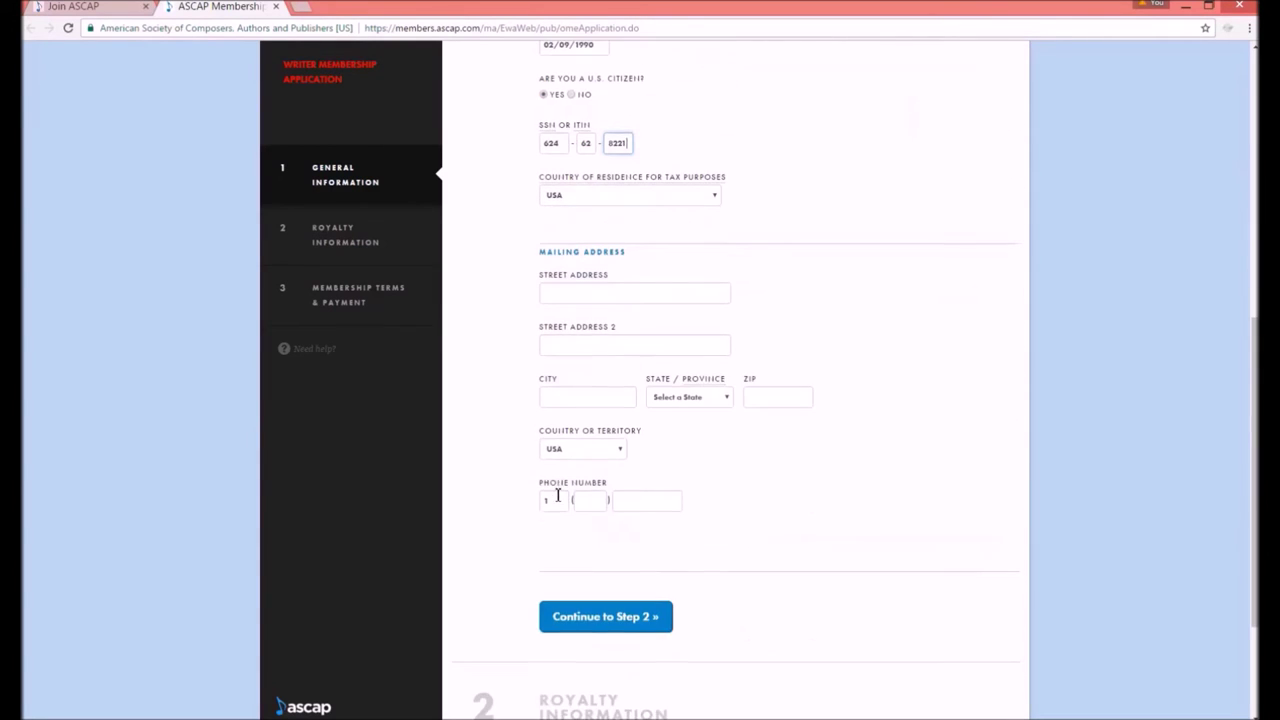
pyautogui.click(573, 290)
pyautogui.write('2313 way w')
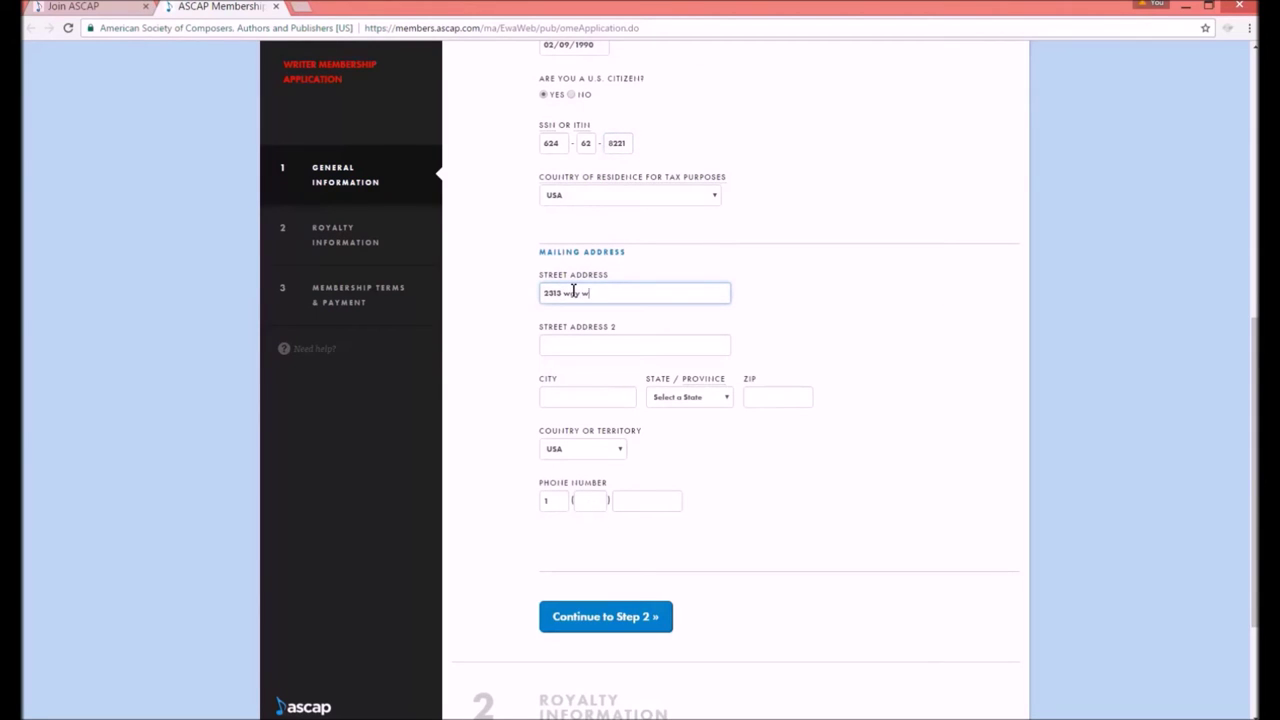
pyautogui.write('ay')
pyautogui.click(577, 399)
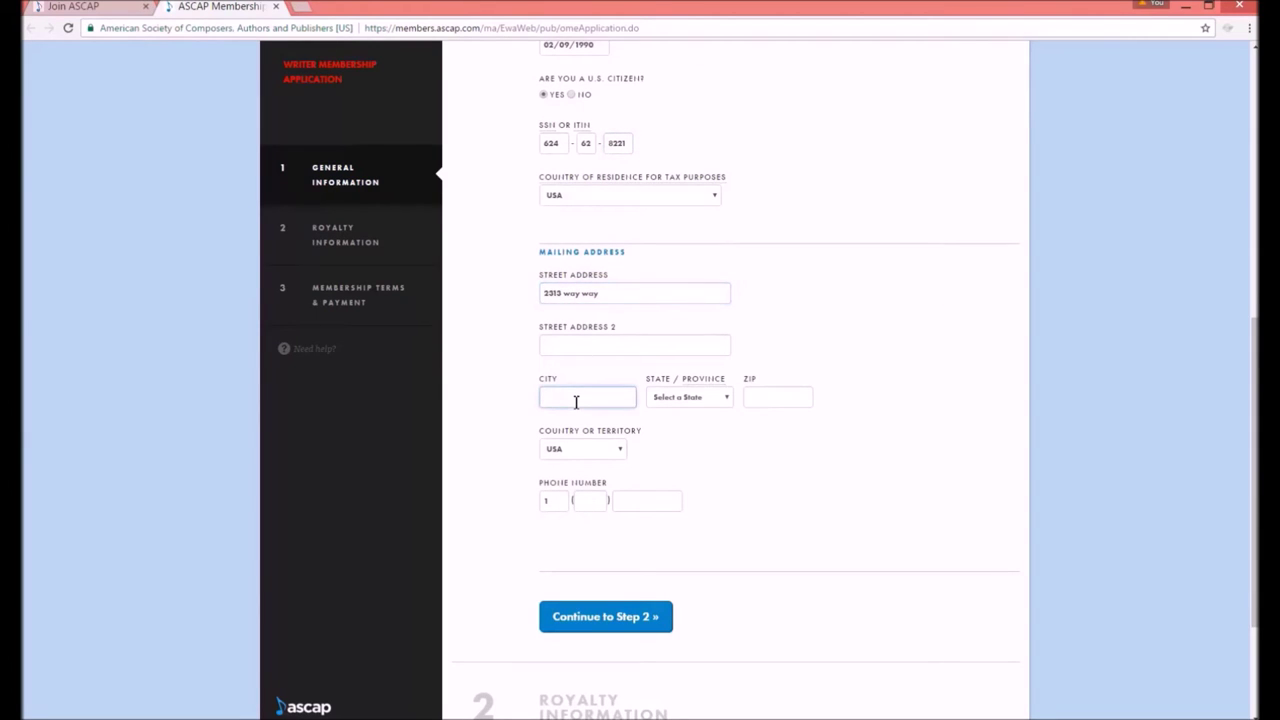
pyautogui.write('north')
pyautogui.write('bo')
pyautogui.press('Tab')
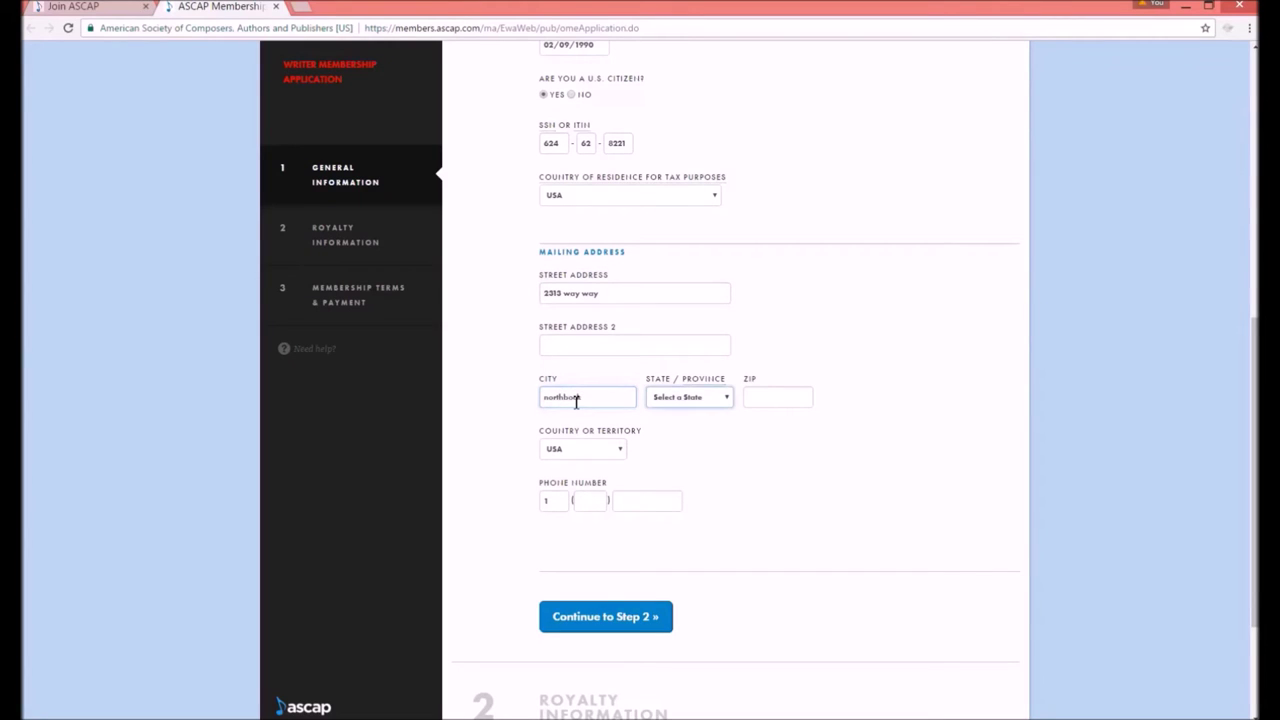
pyautogui.write('ari')
pyautogui.press('Tab')
pyautogui.write('27191')
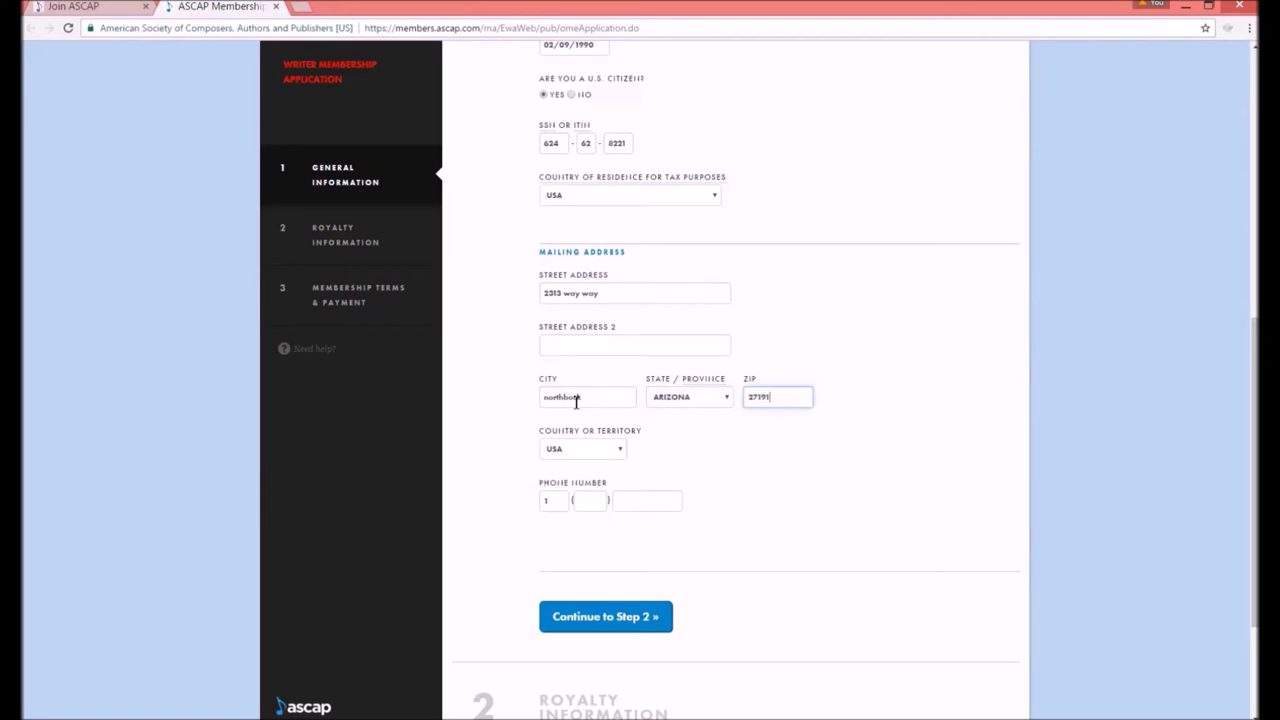
# - Enter the home phone number and submit Step 1, which fails on salutation and phone errors
pyautogui.press('Tab')
pyautogui.press('Tab')
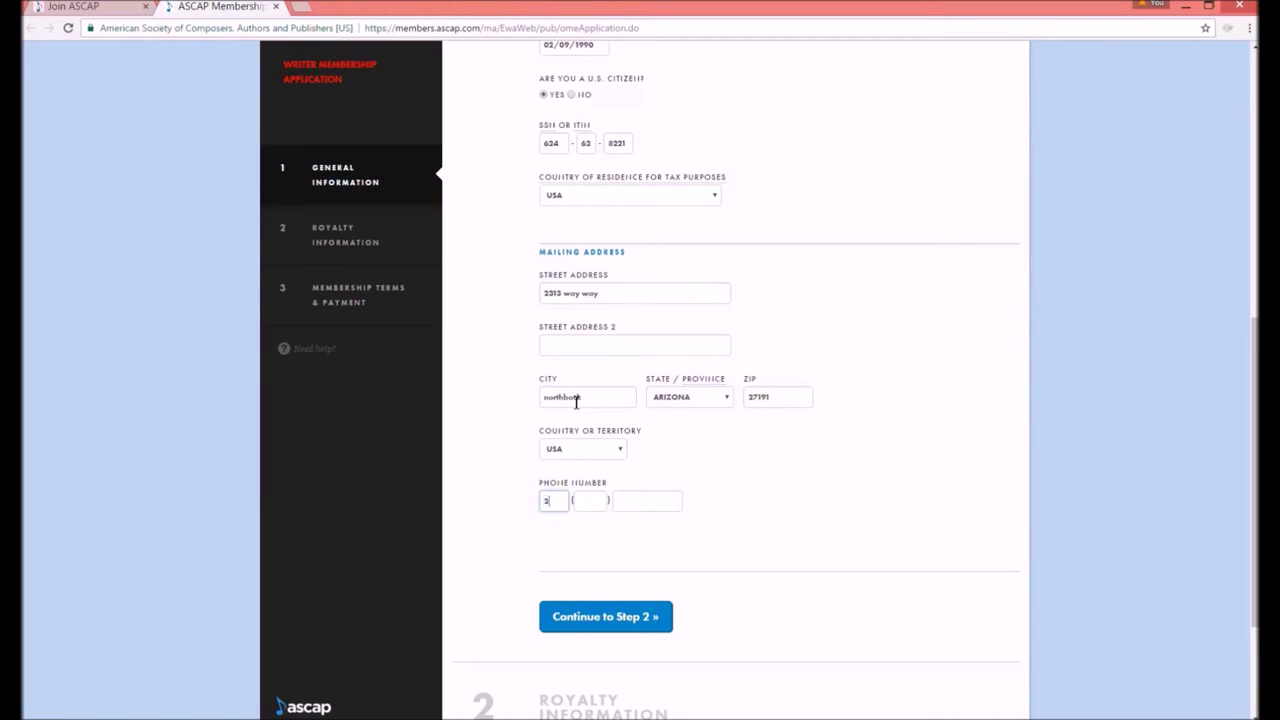
pyautogui.write('292929')
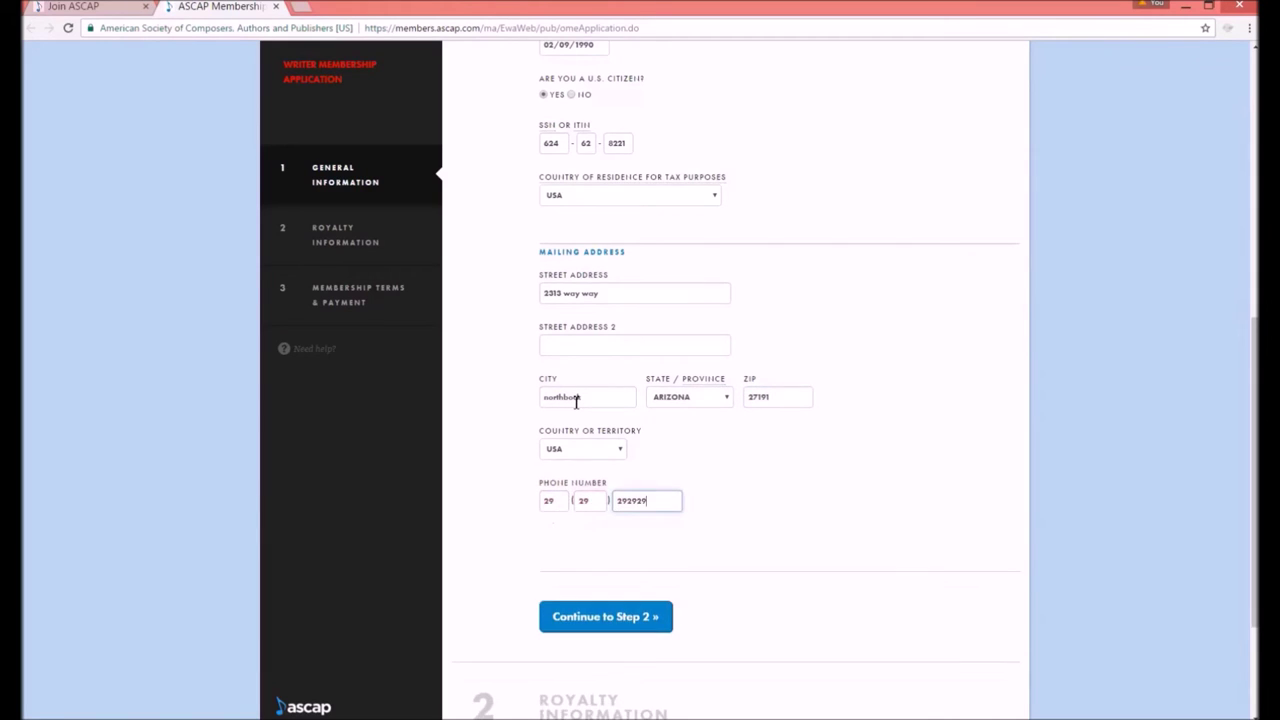
pyautogui.click(563, 500)
pyautogui.write('2')
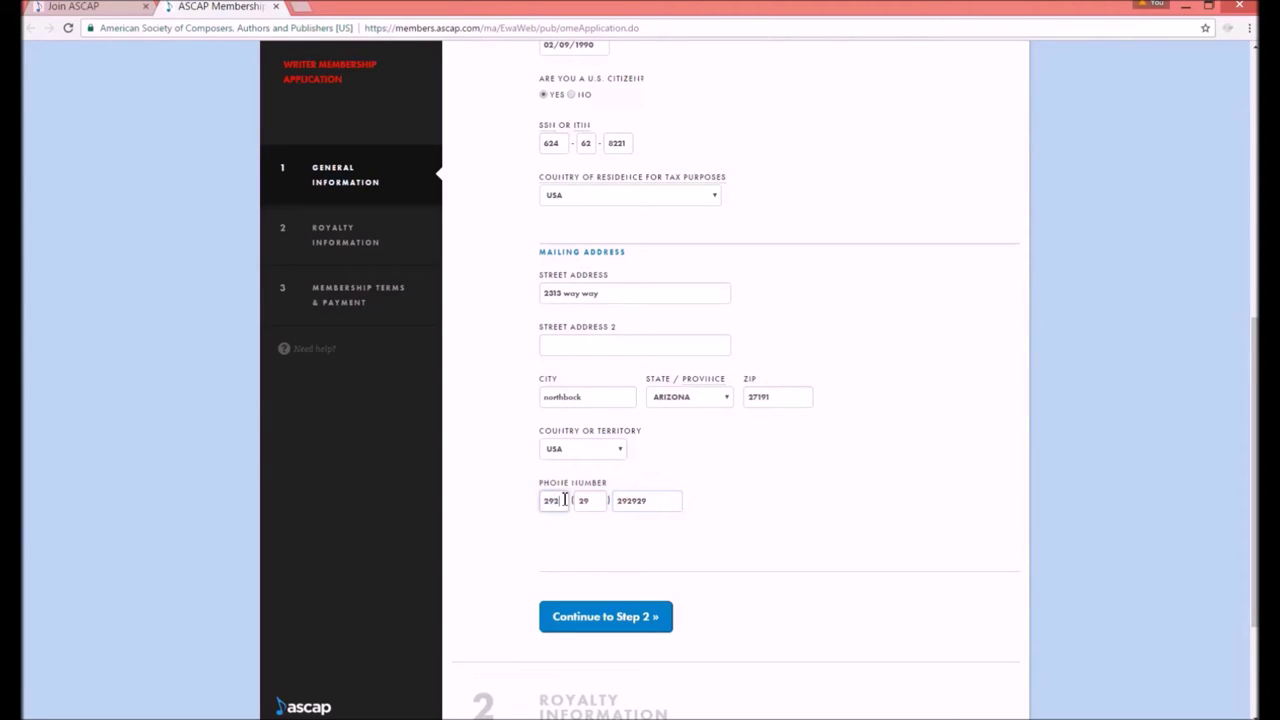
pyautogui.write('2')
pyautogui.click(596, 504)
pyautogui.write('2')
pyautogui.click(651, 504)
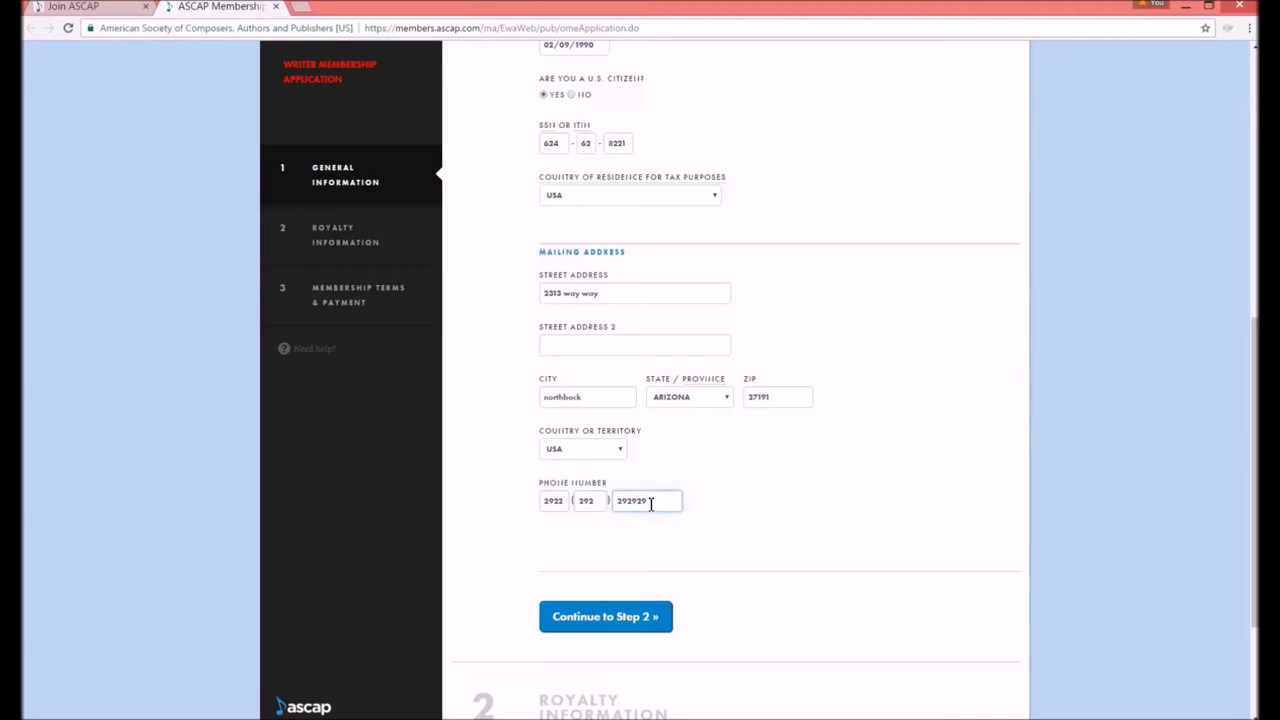
pyautogui.click(603, 612)
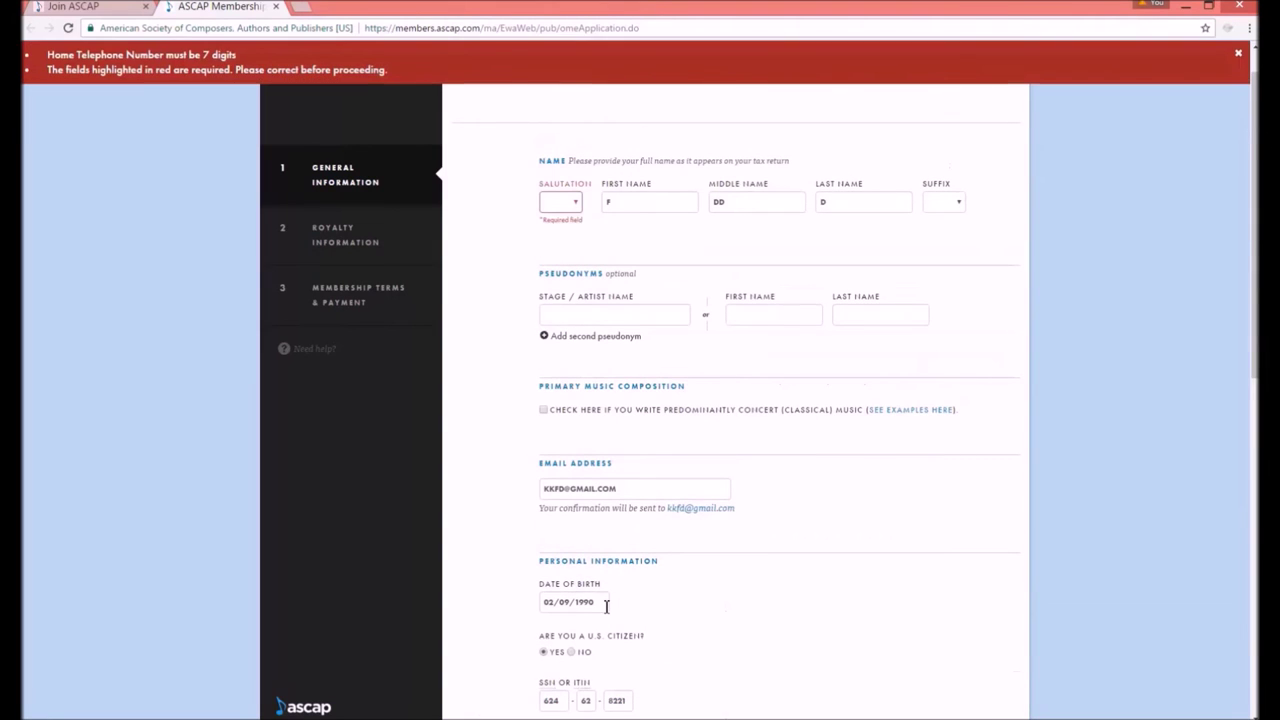
pyautogui.click(576, 208)
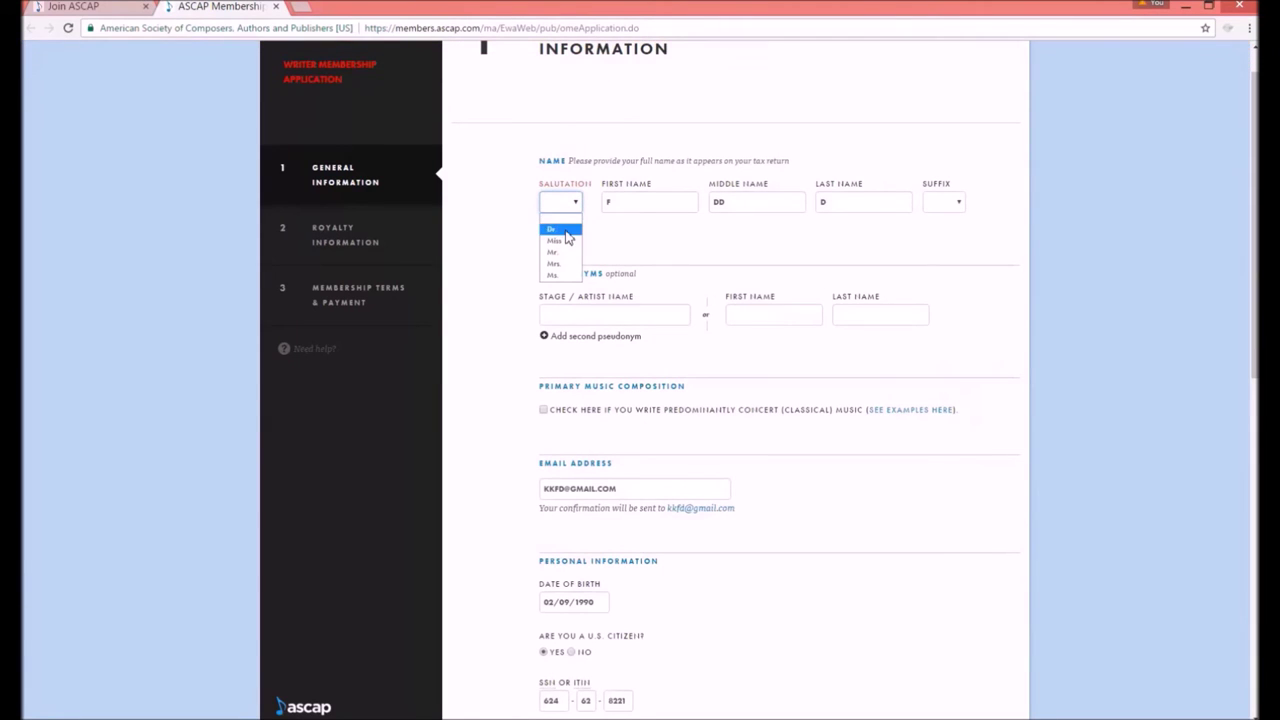
# - Set the salutation to Dr. and resubmit Step 1
pyautogui.click(553, 229)
pyautogui.click(630, 204)
pyautogui.scroll(-1, 634, 230)
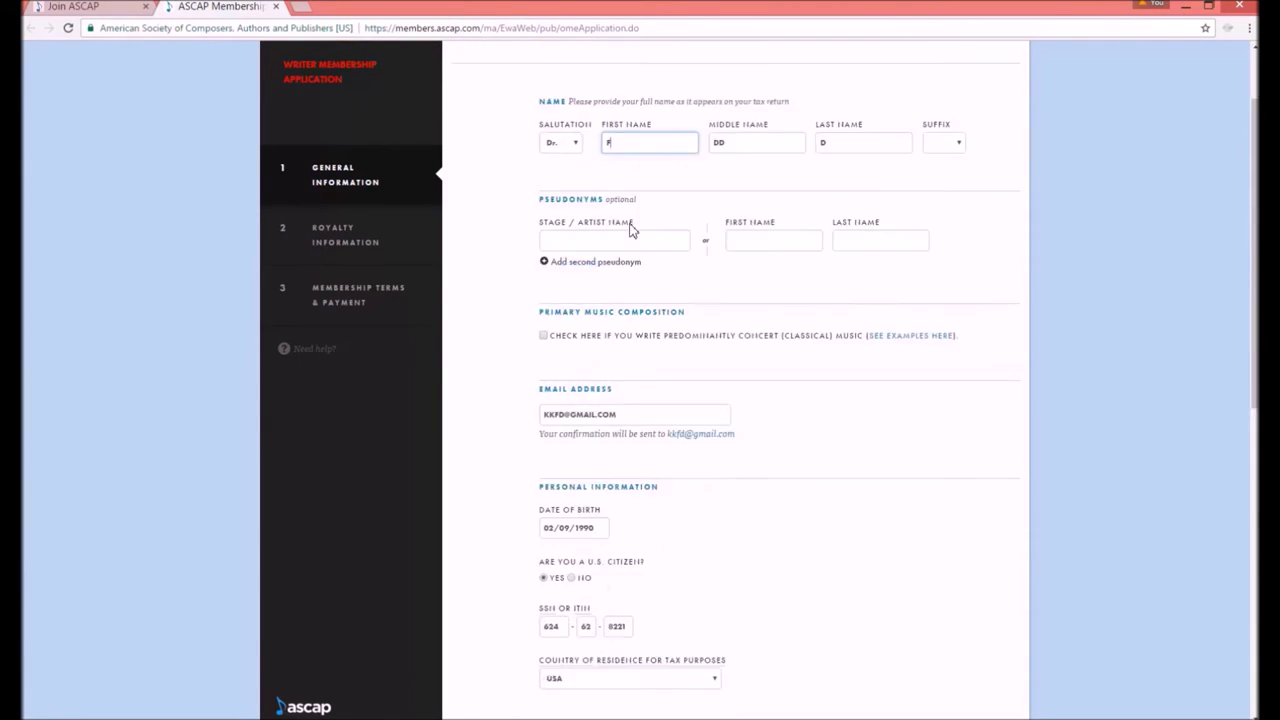
pyautogui.scroll(-5, 629, 230)
pyautogui.click(622, 515)
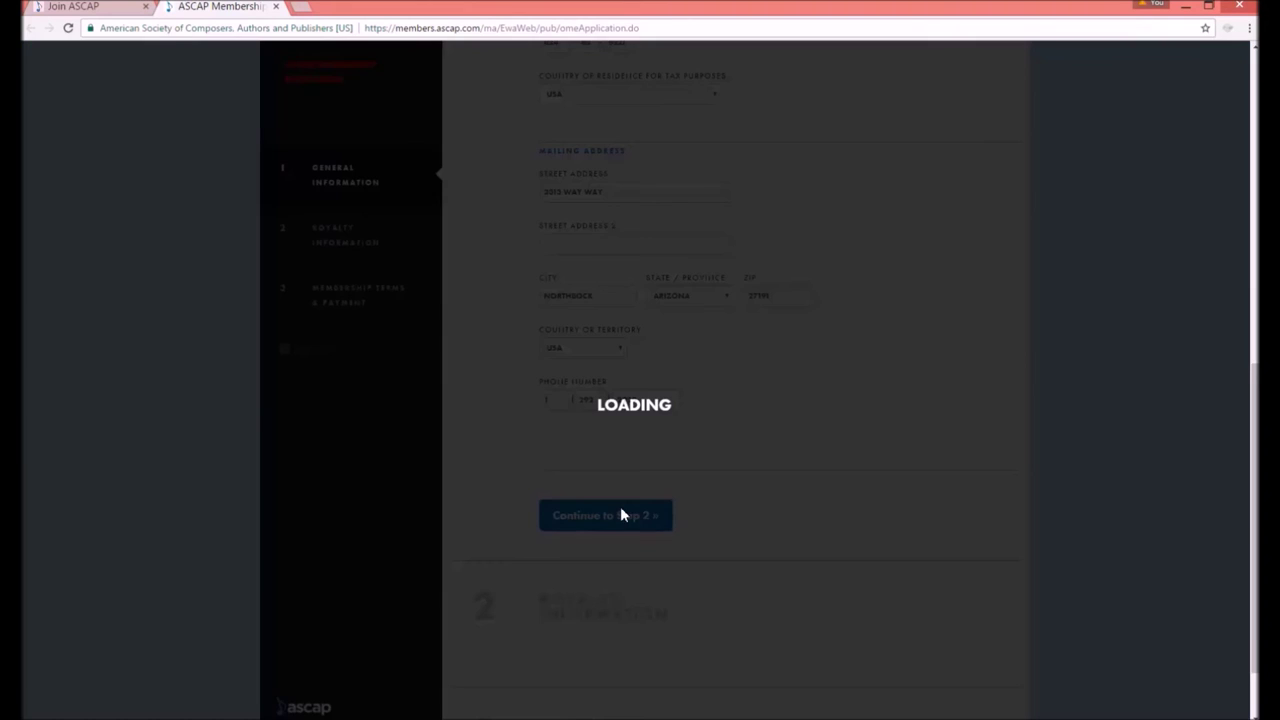
pyautogui.scroll(1, 591, 286)
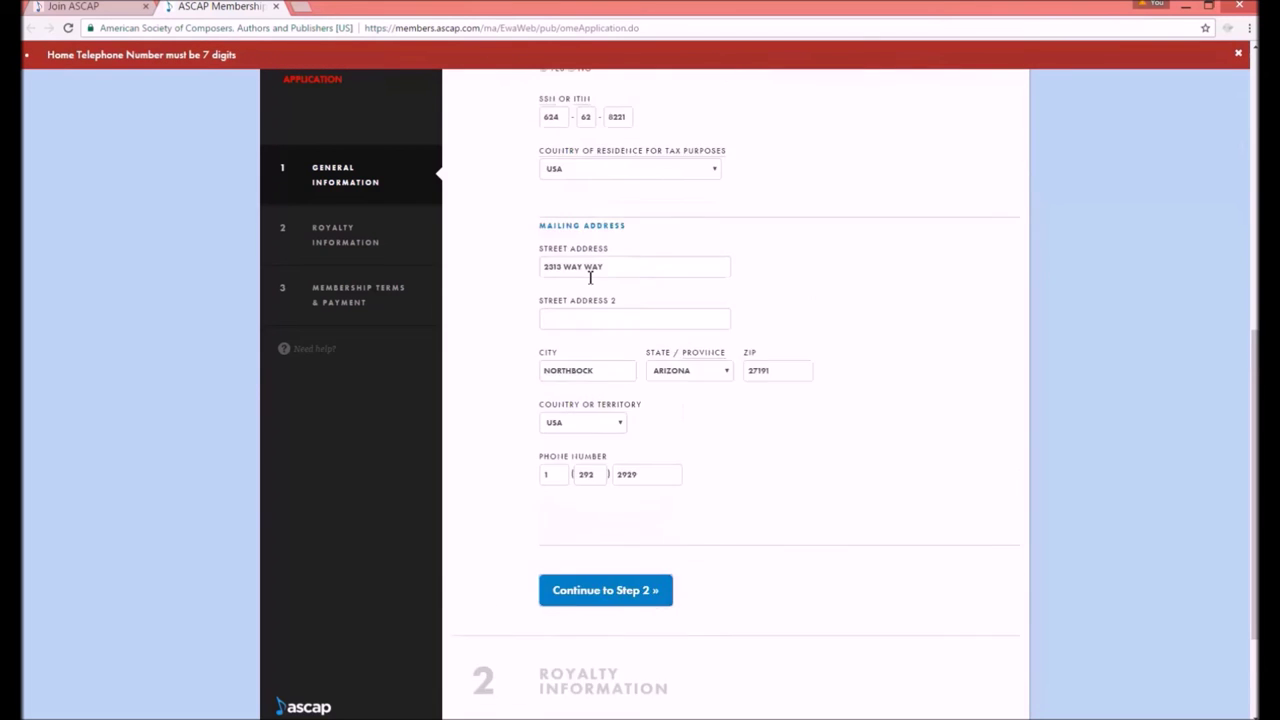
pyautogui.scroll(4, 590, 278)
pyautogui.scroll(-1, 586, 460)
pyautogui.scroll(-2, 587, 462)
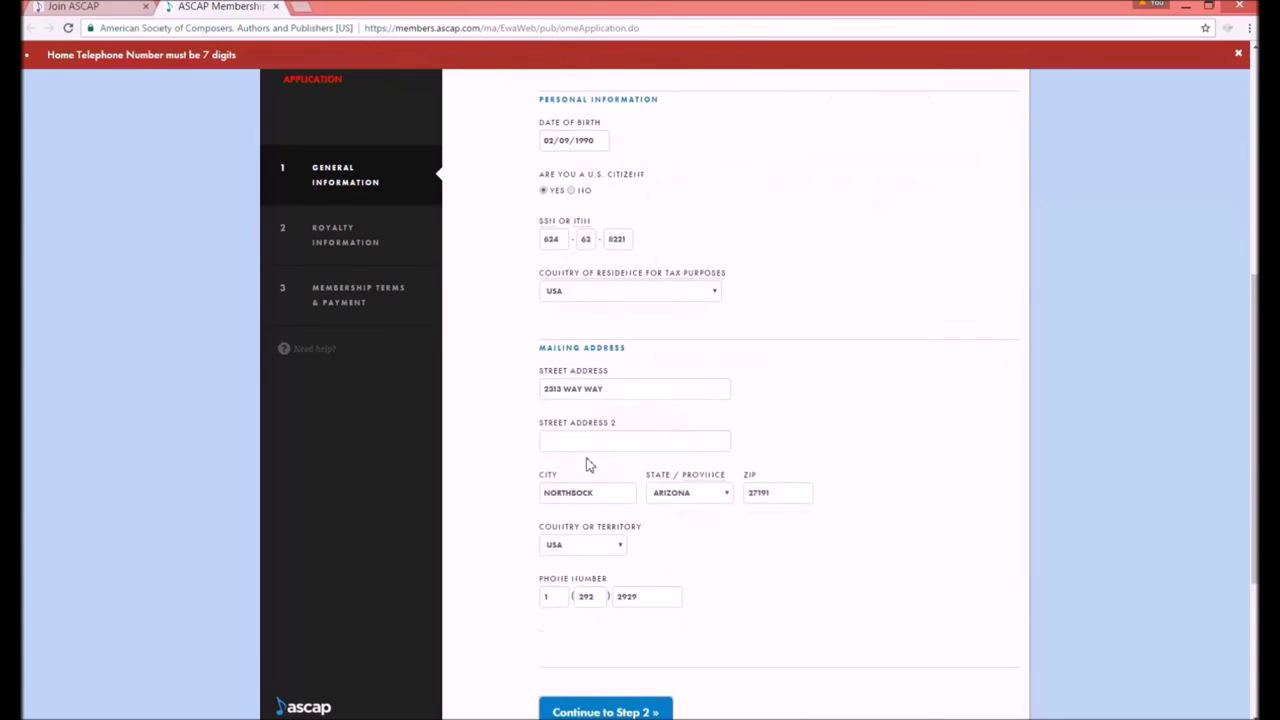
pyautogui.scroll(-2, 588, 464)
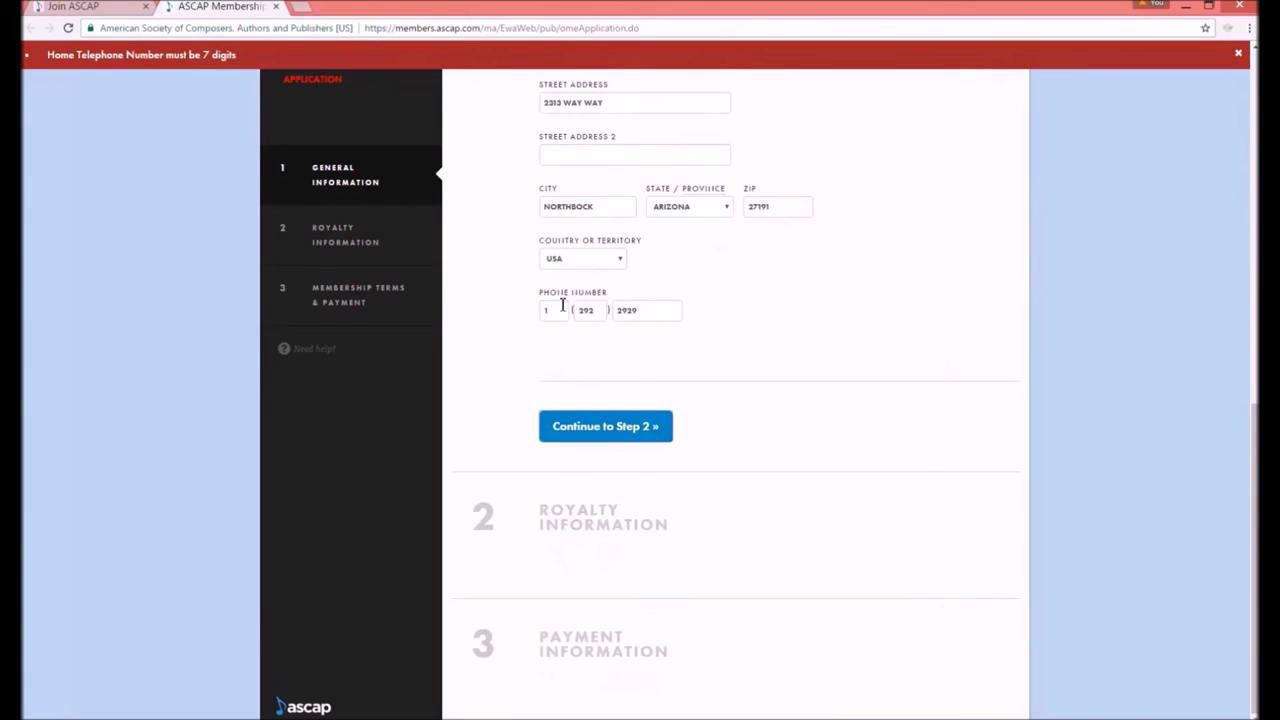
# - Change the phone prefix to 22, then 03, resubmitting each time; the 7-digit error persists
pyautogui.click(562, 307)
pyautogui.write('22')
pyautogui.click(615, 442)
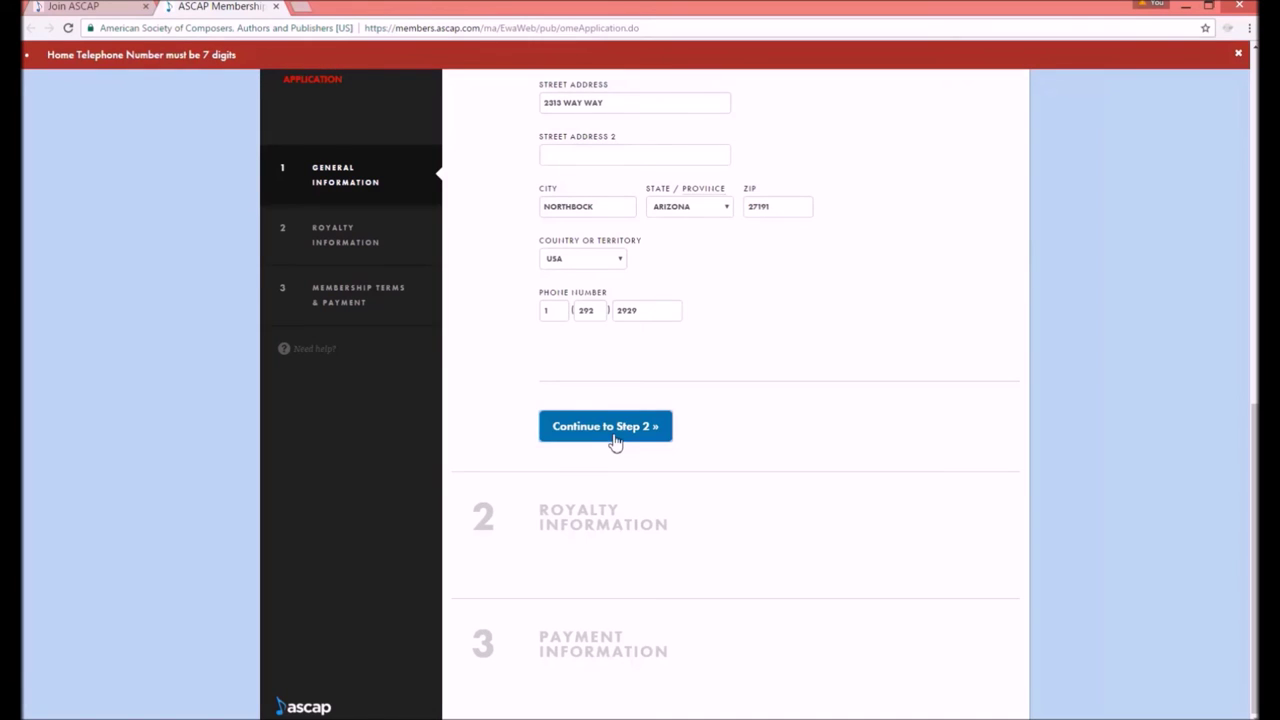
pyautogui.click(560, 310)
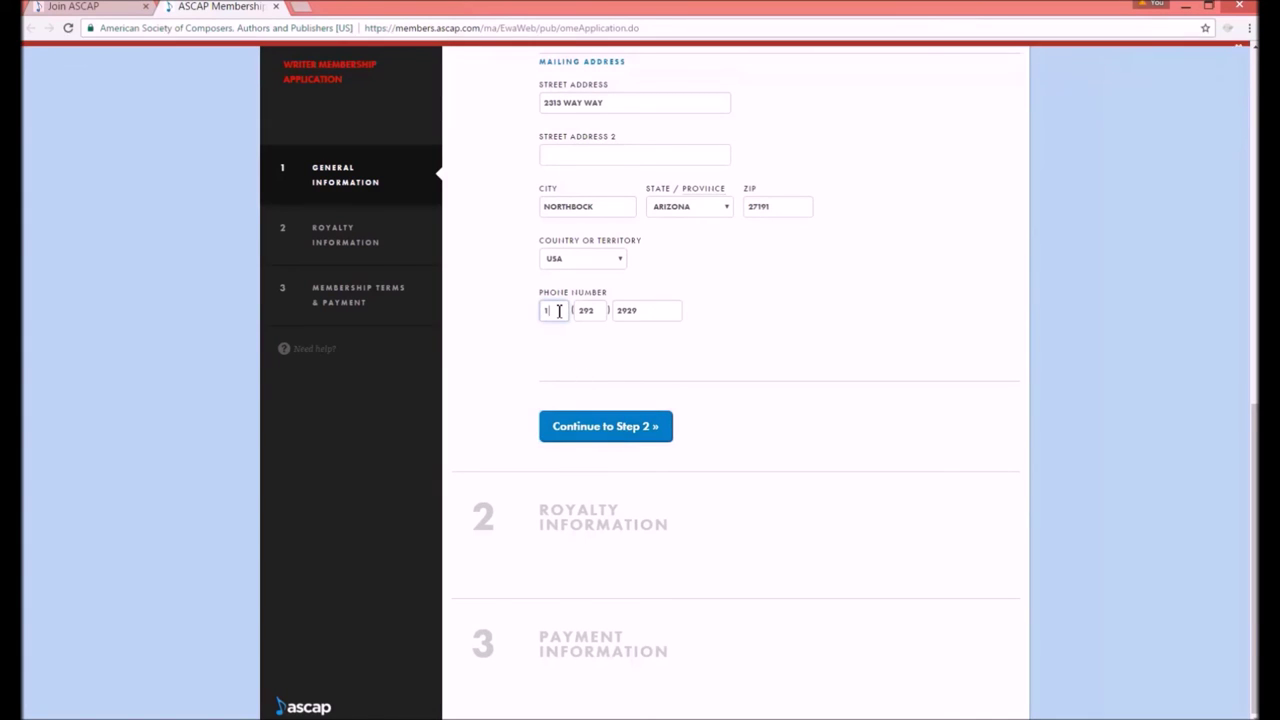
pyautogui.write('203')
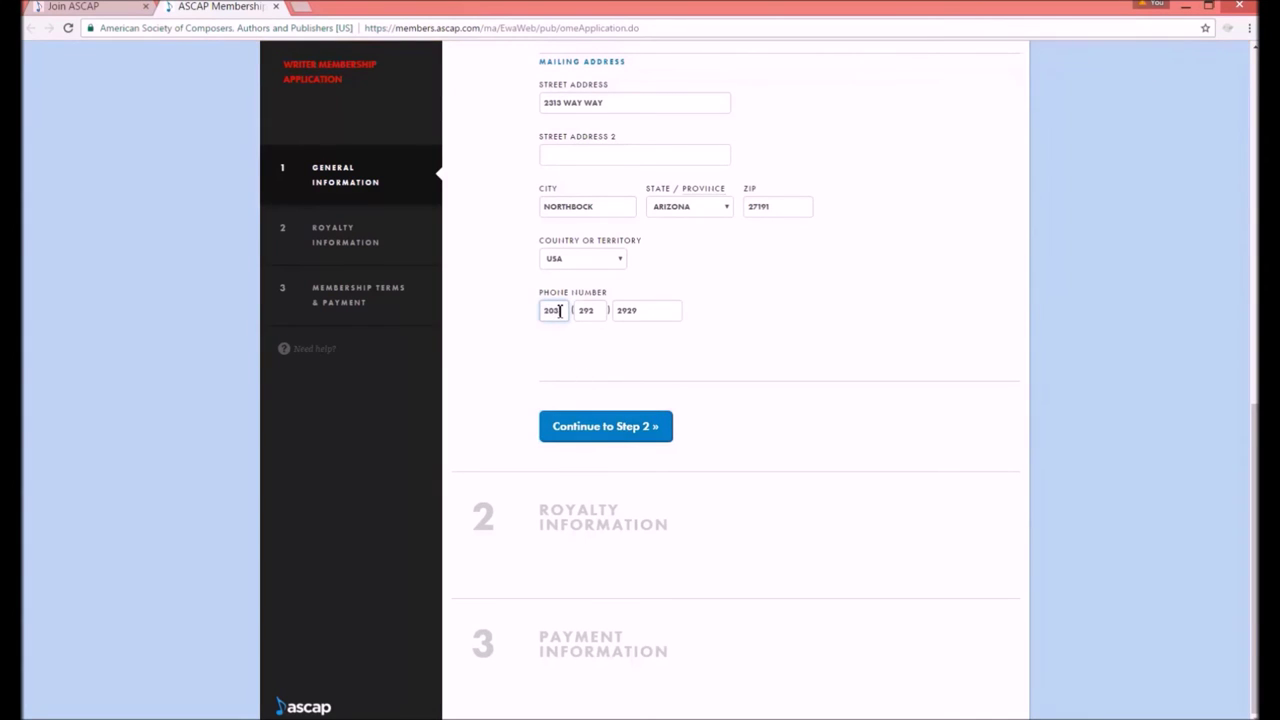
pyautogui.click(597, 423)
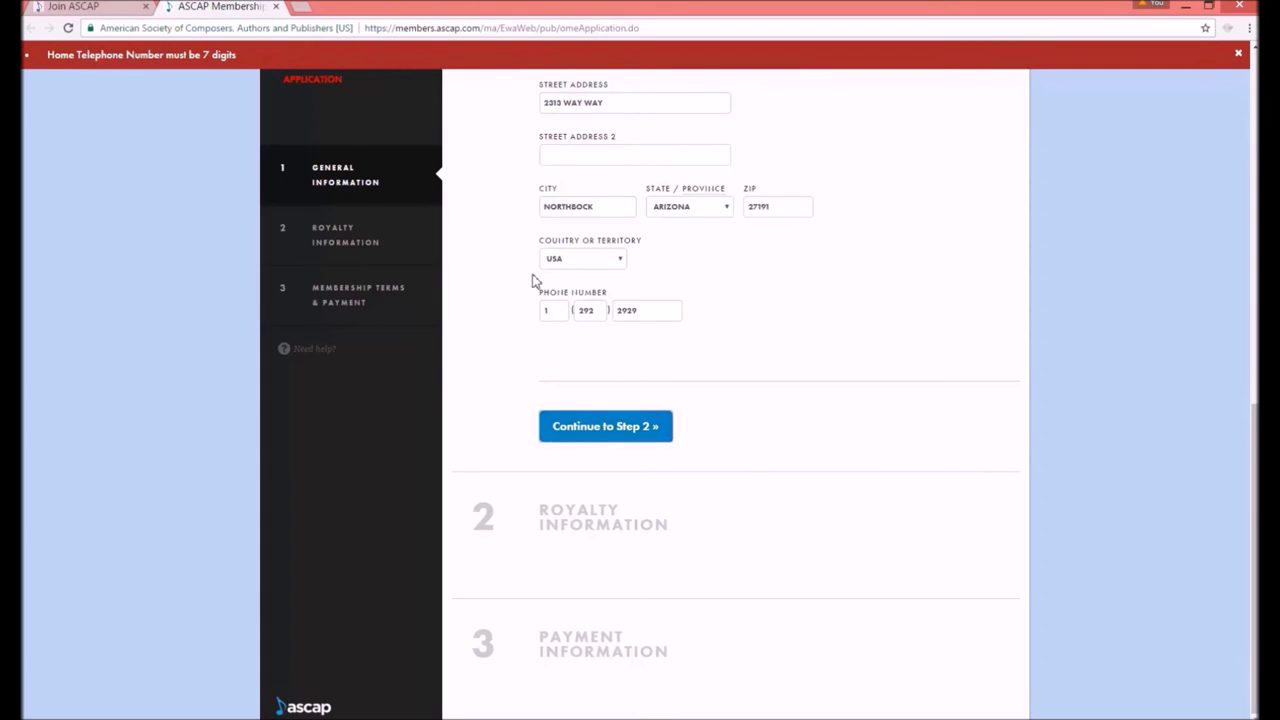
pyautogui.scroll(1, 532, 281)
pyautogui.scroll(-1, 545, 360)
pyautogui.scroll(10, 506, 191)
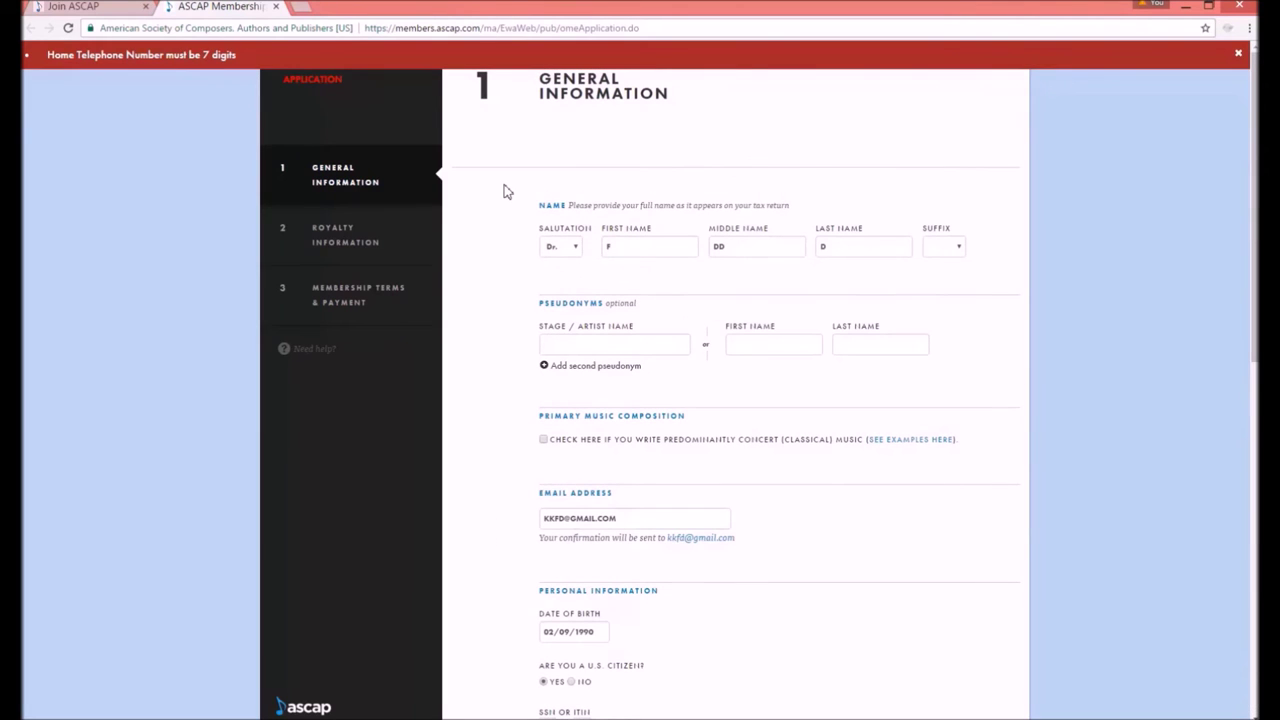
# - Leave the unsaved application, return to the ASCAP home page, and open Manage Account for music creators
pyautogui.click(276, 6)
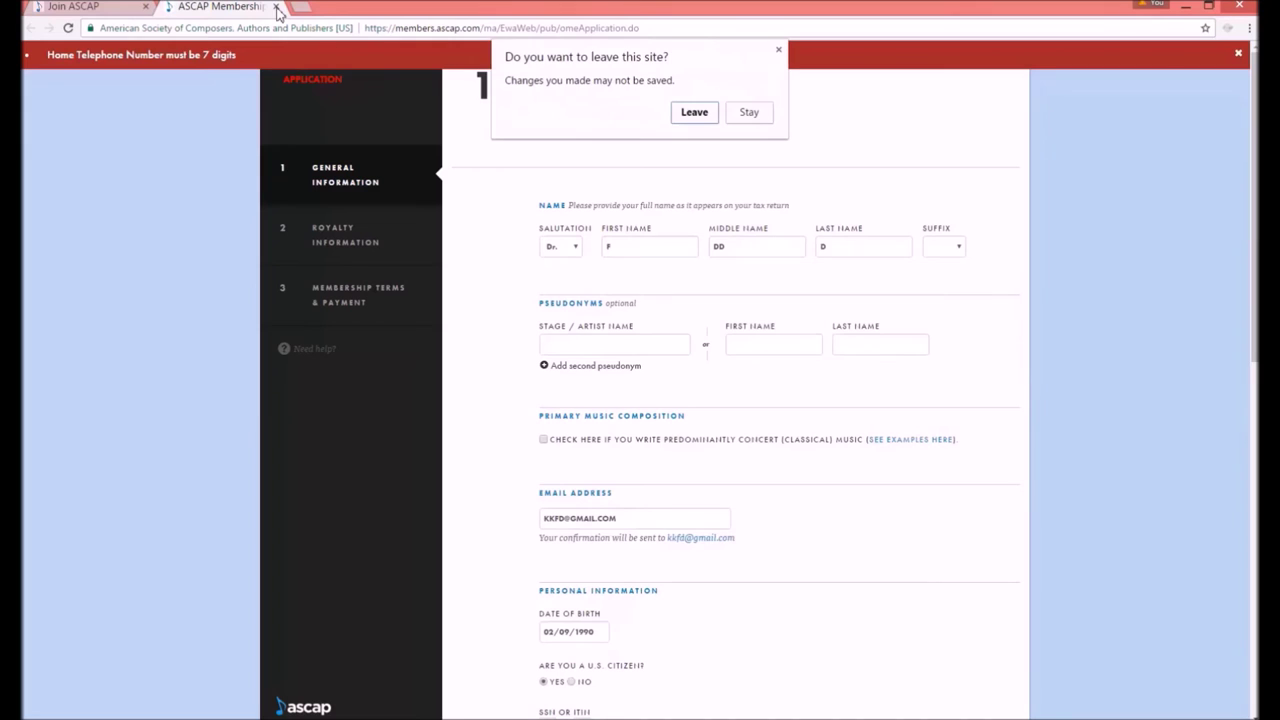
pyautogui.click(694, 112)
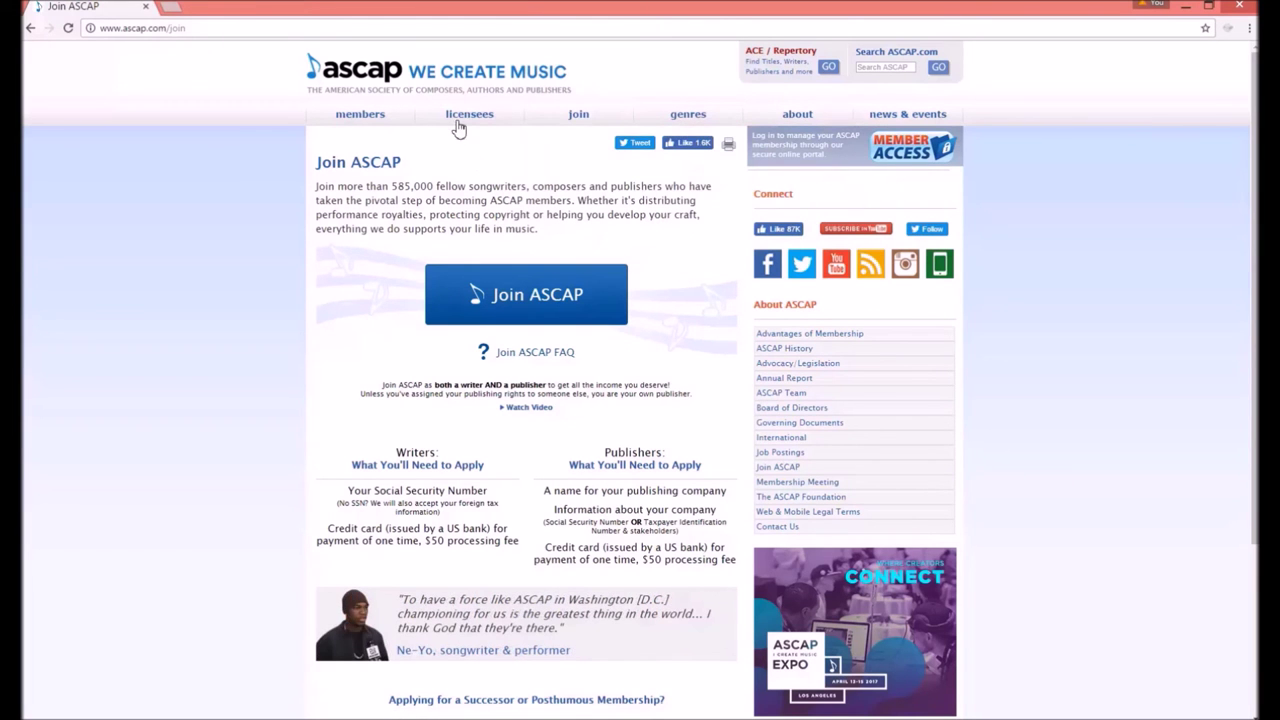
pyautogui.click(389, 76)
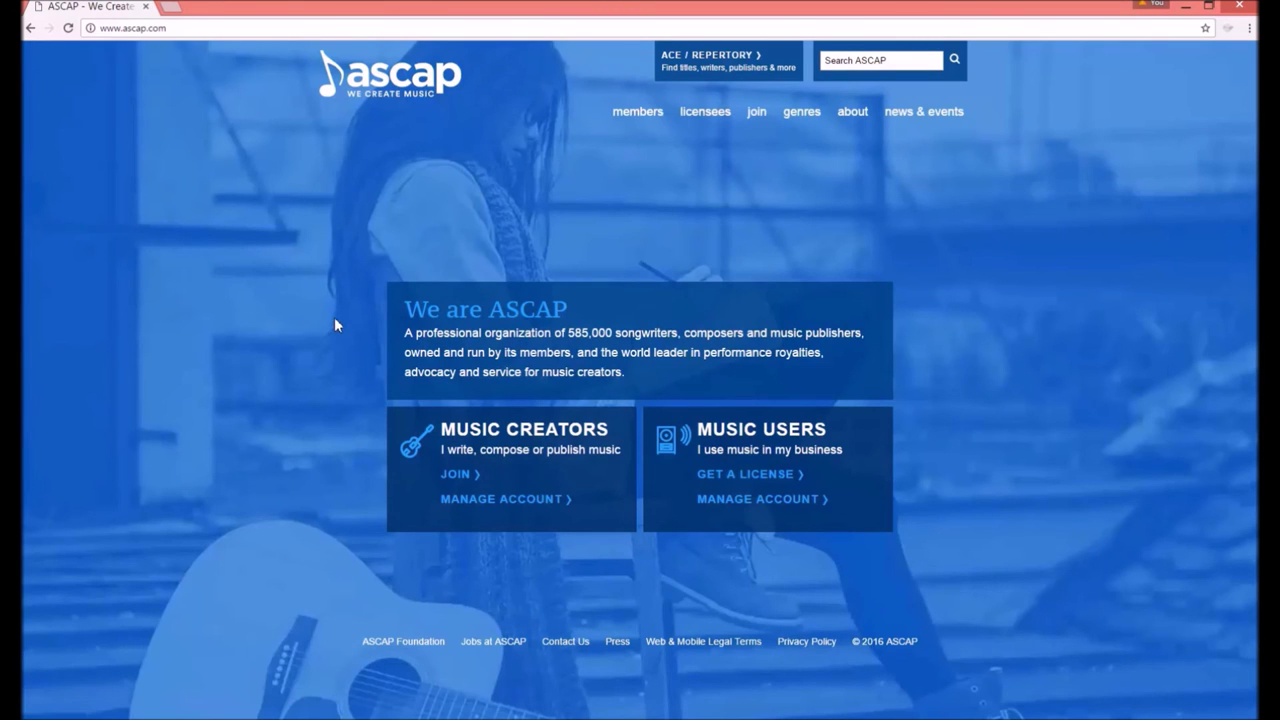
pyautogui.click(495, 510)
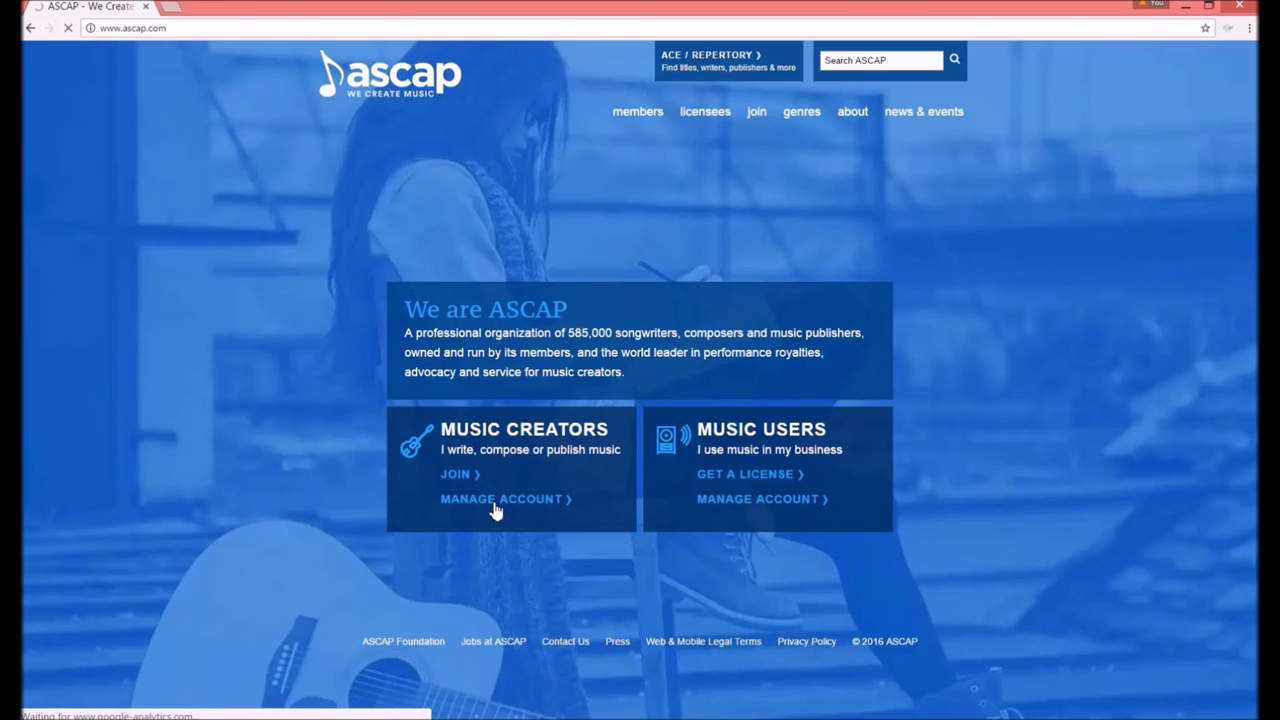
pyautogui.click(496, 505)
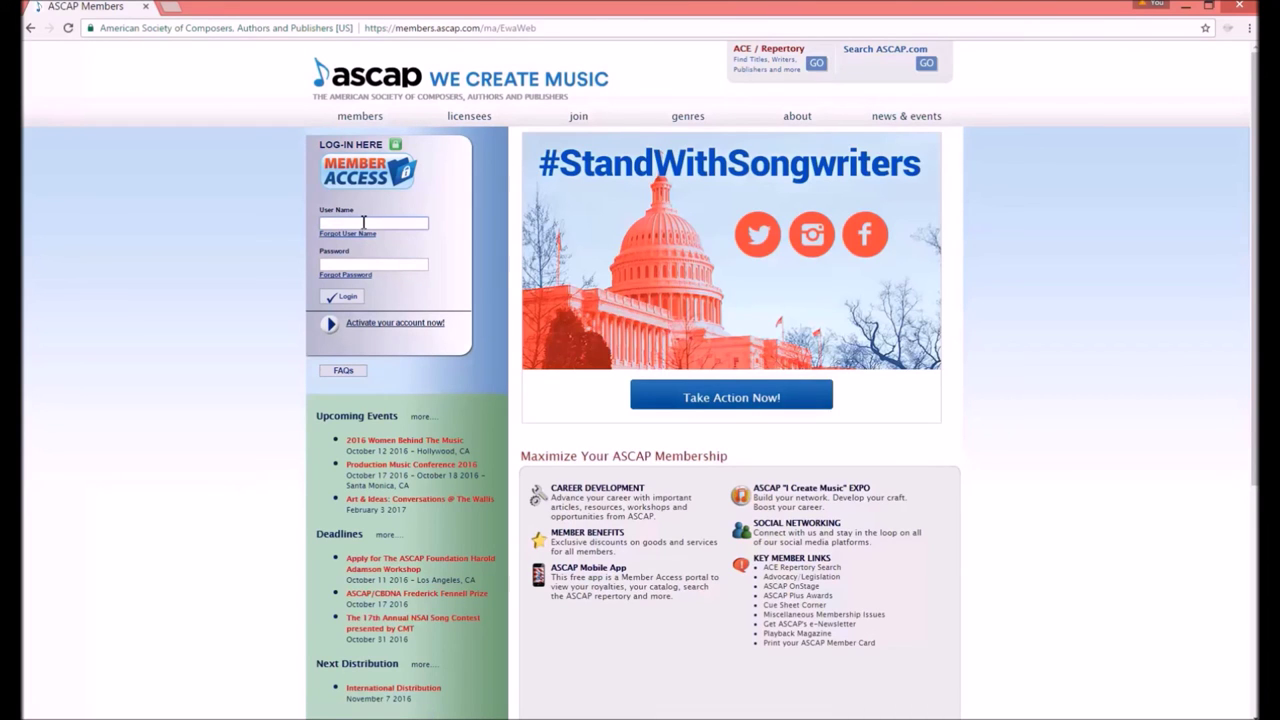
# - Focus the Member Access password field and scroll the login page, leaving the fields blank
pyautogui.click(396, 263)
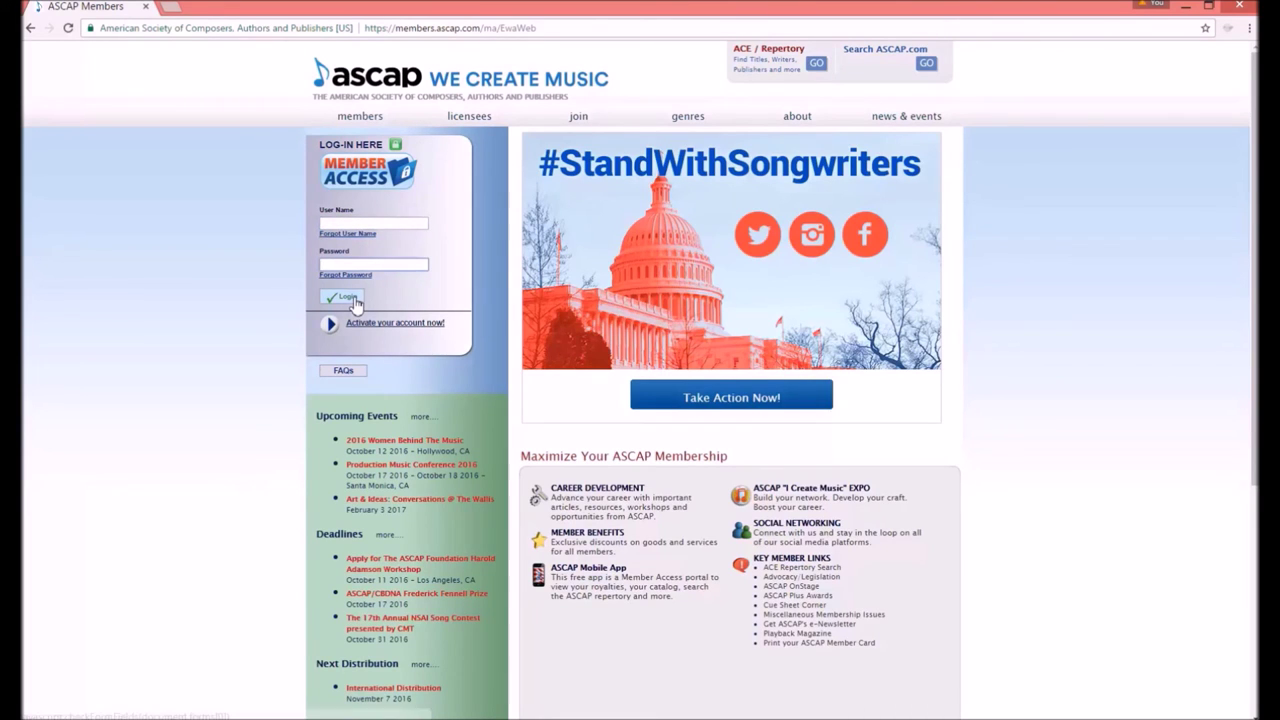
pyautogui.click(355, 300)
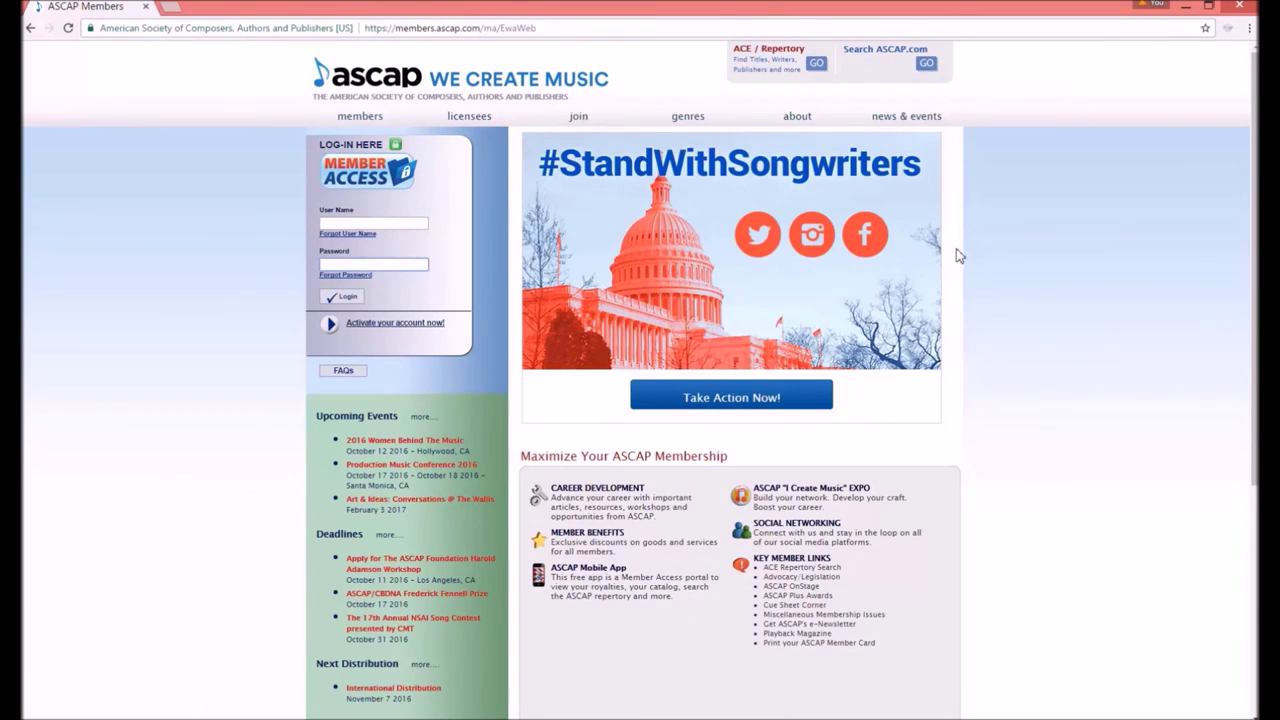
pyautogui.scroll(-3, 1030, 255)
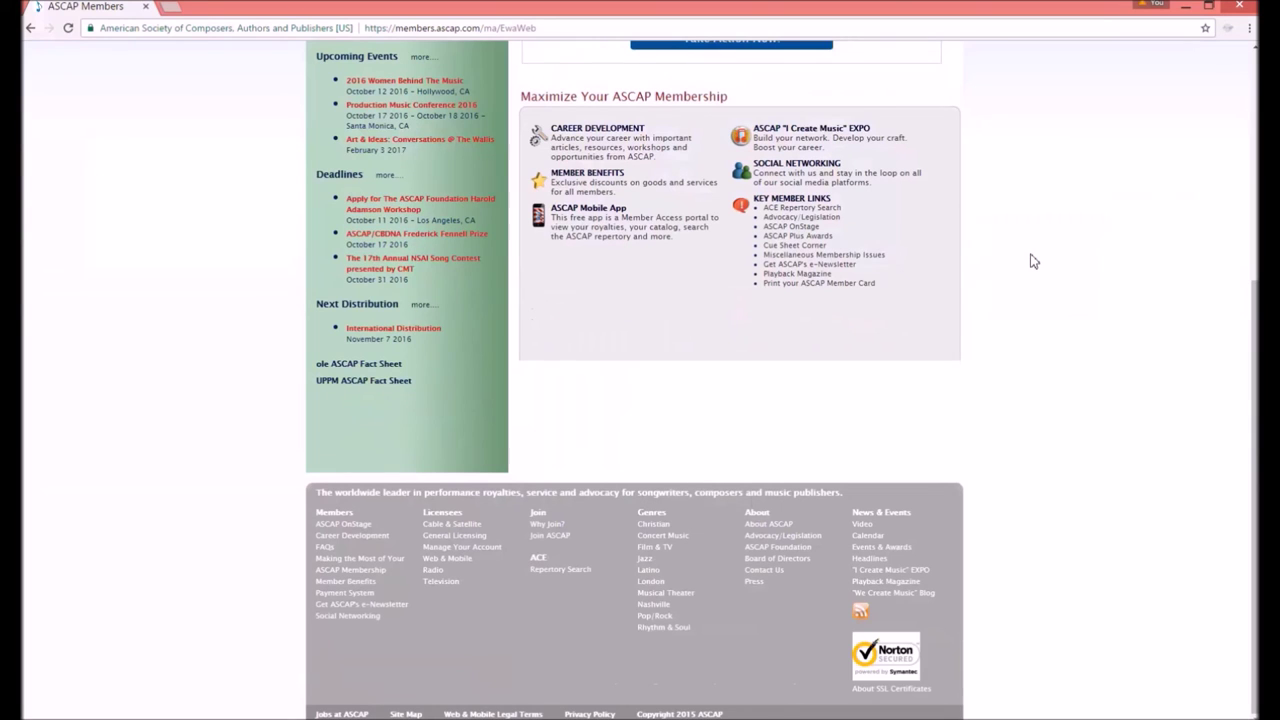
pyautogui.scroll(3, 1033, 261)
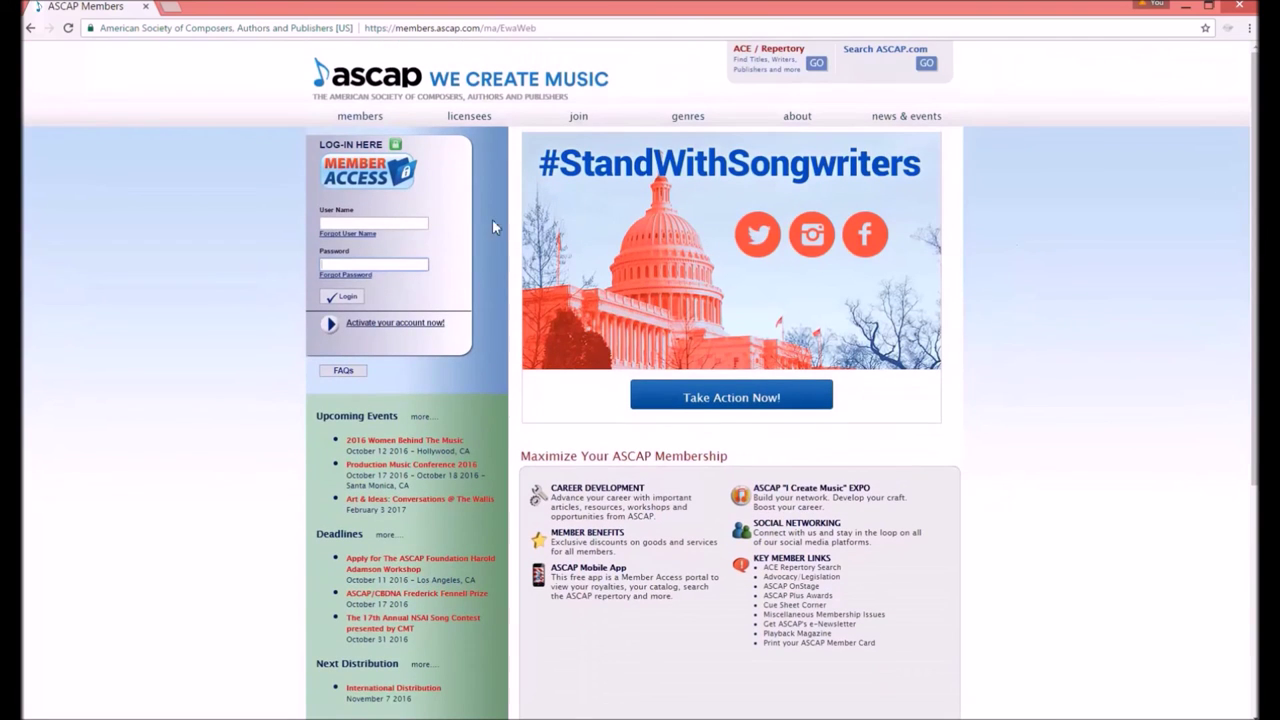
pyautogui.press('End')
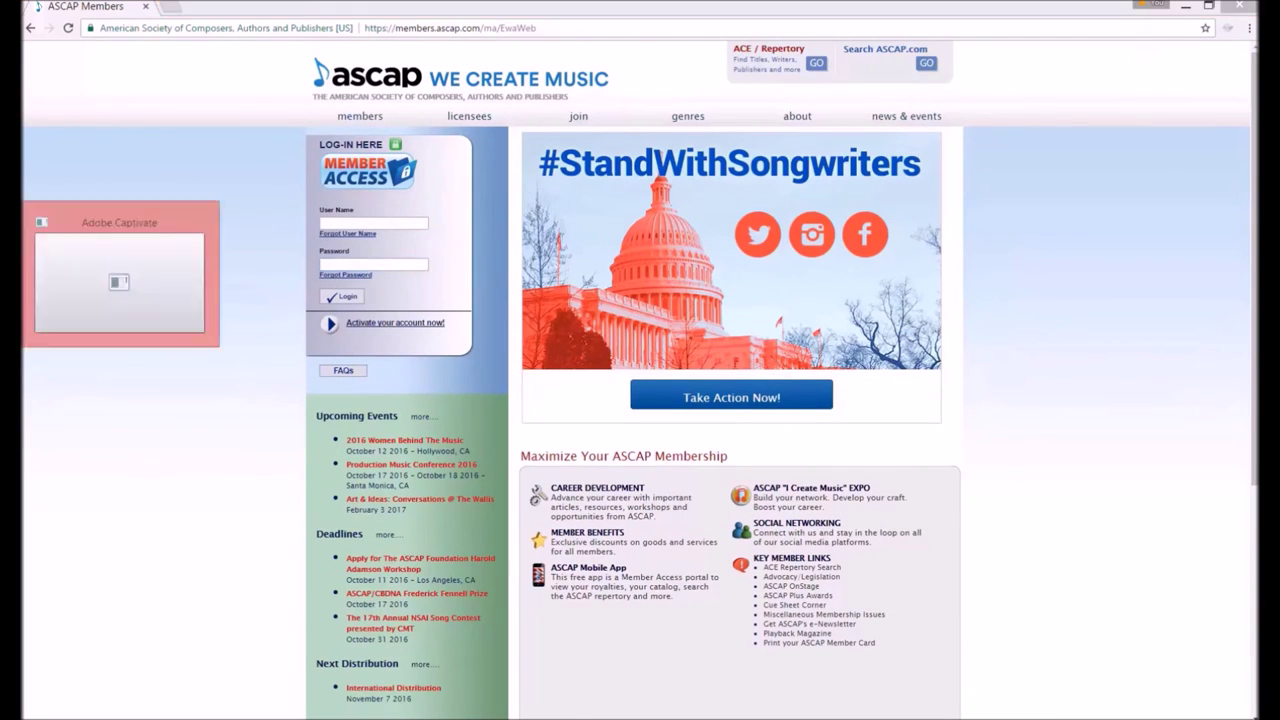